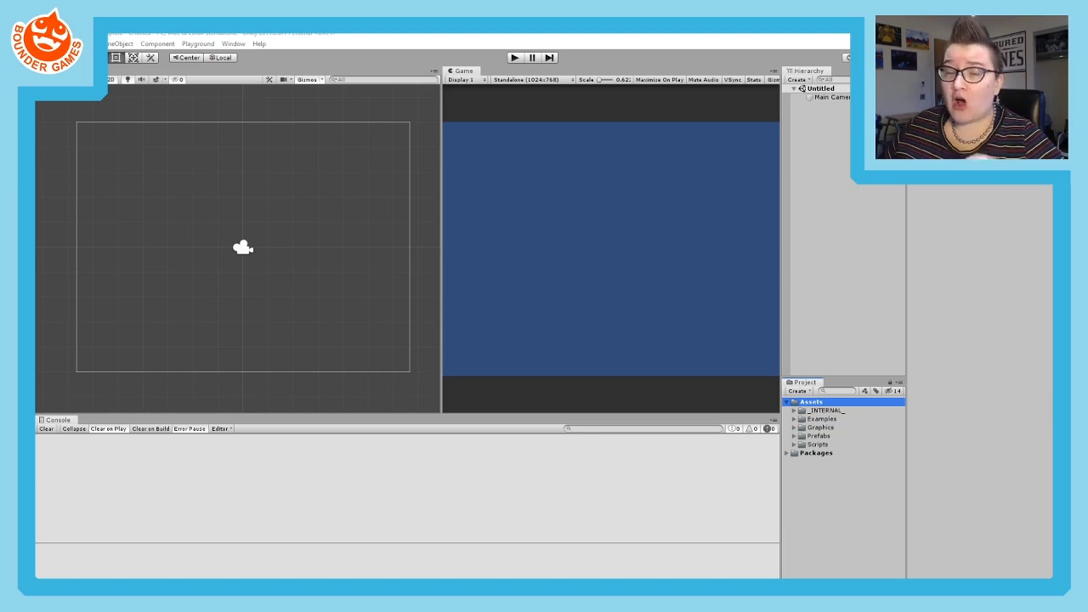
- Choose Turn Playground Off so the Untitled scene keeps only the Main Camera
click(351, 33)
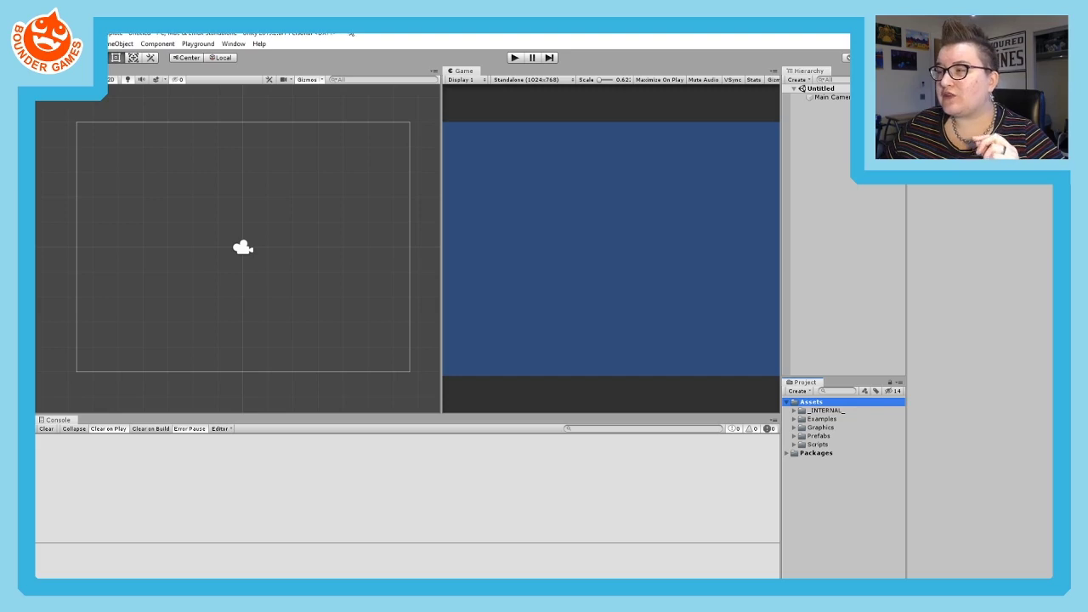
click(194, 44)
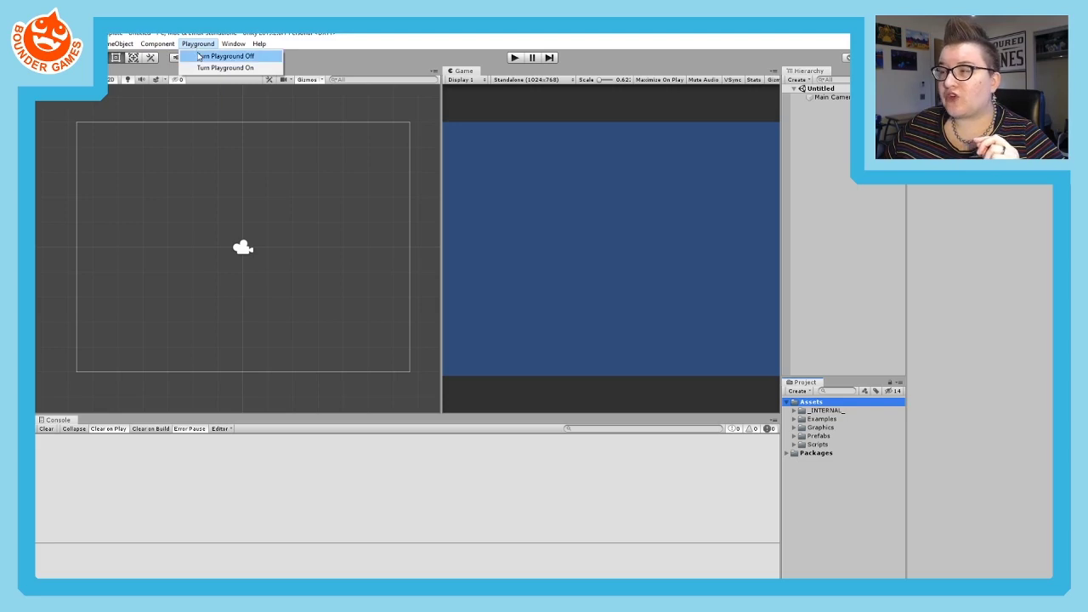
click(199, 57)
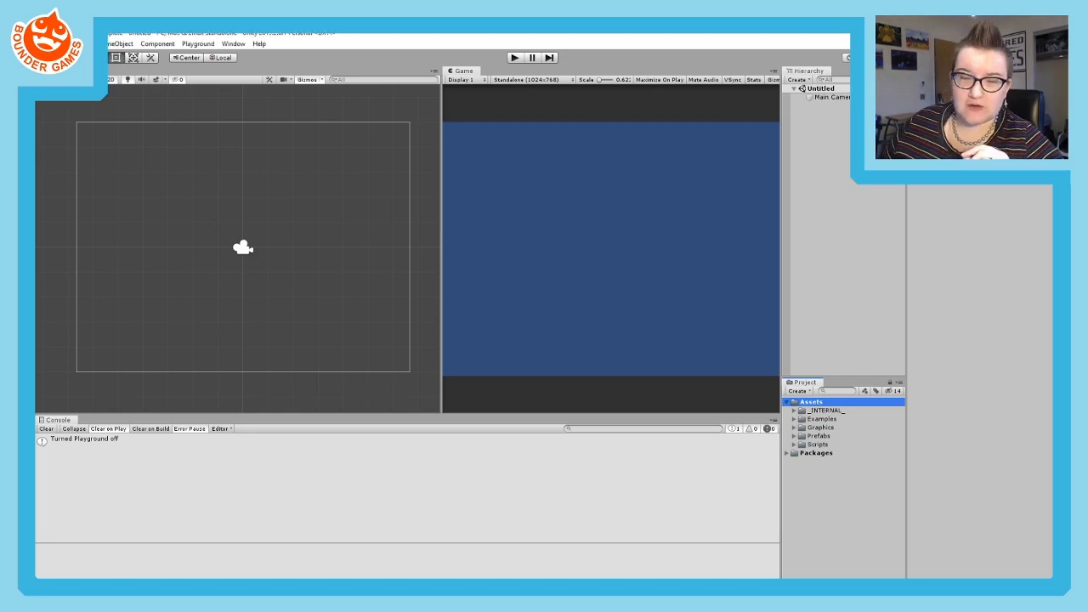
click(829, 171)
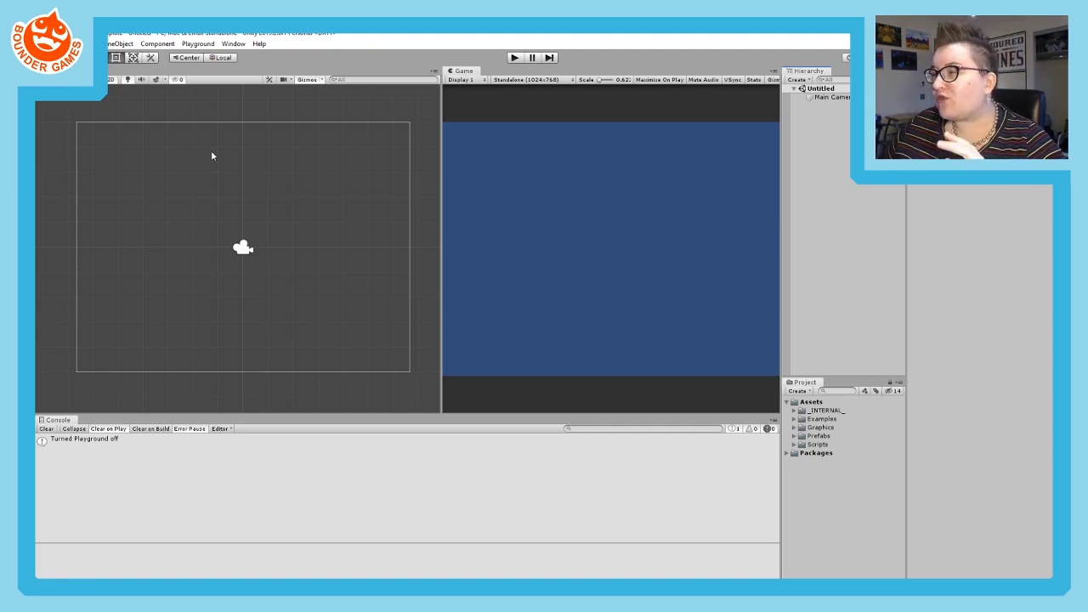
click(41, 44)
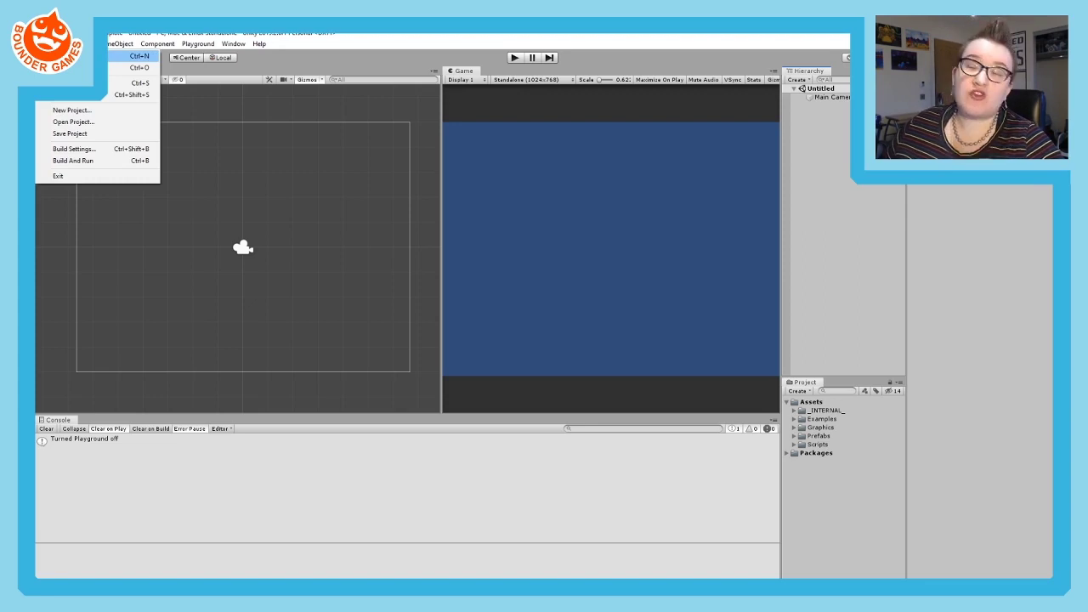
- Start saving the scene and create a new Scenes folder under Assets, then enter it
click(136, 55)
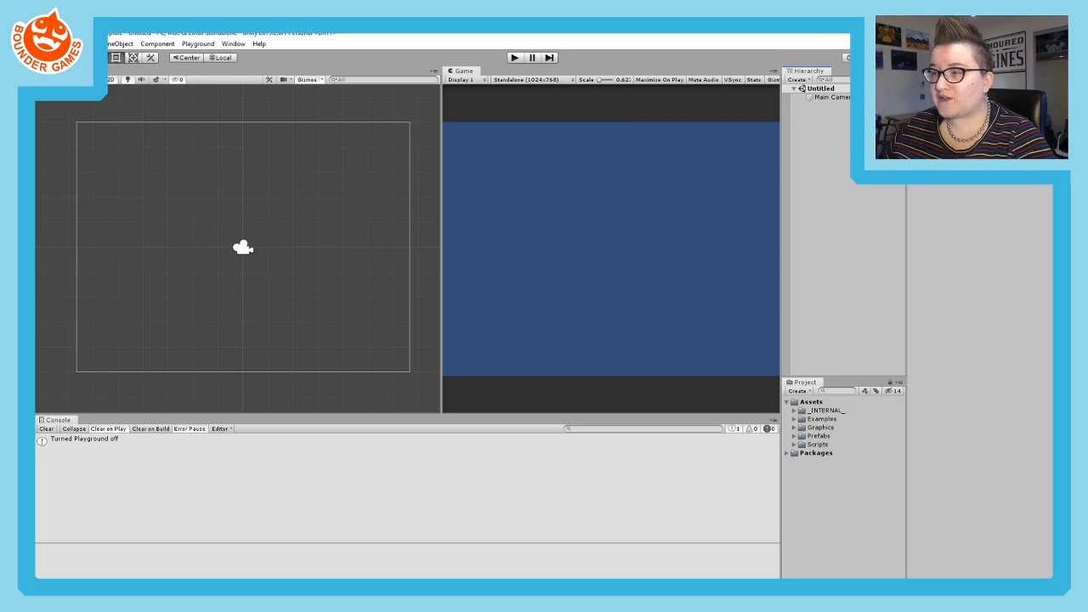
key(alt+f)
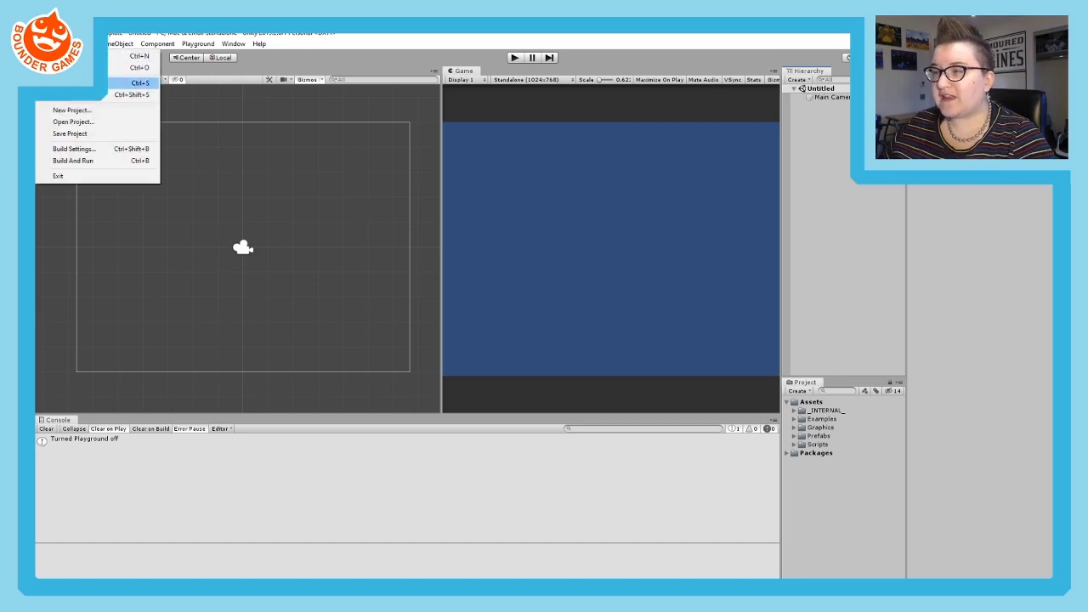
click(136, 82)
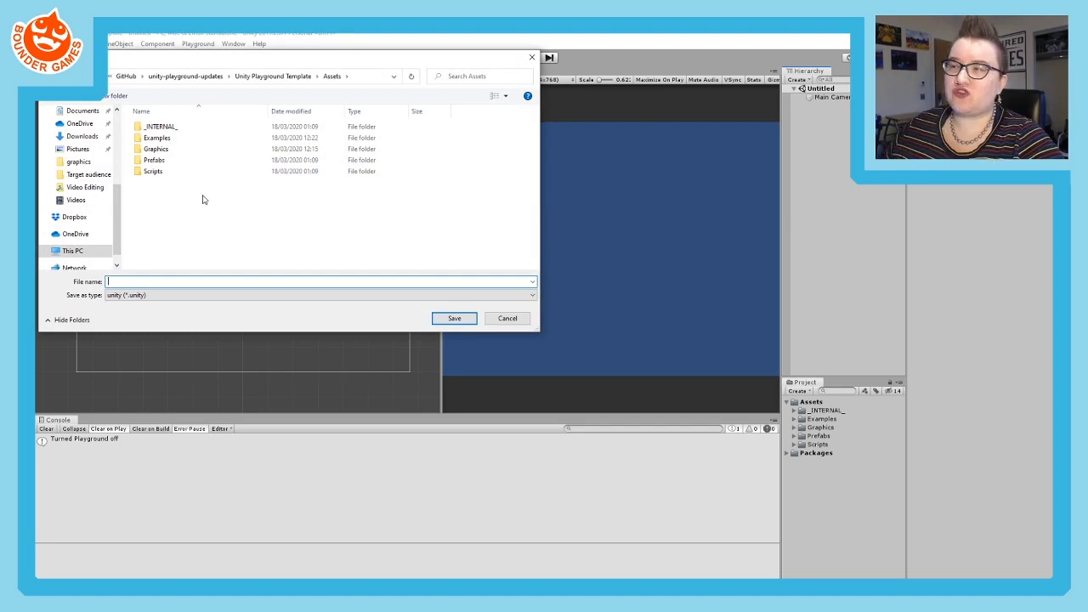
click(118, 98)
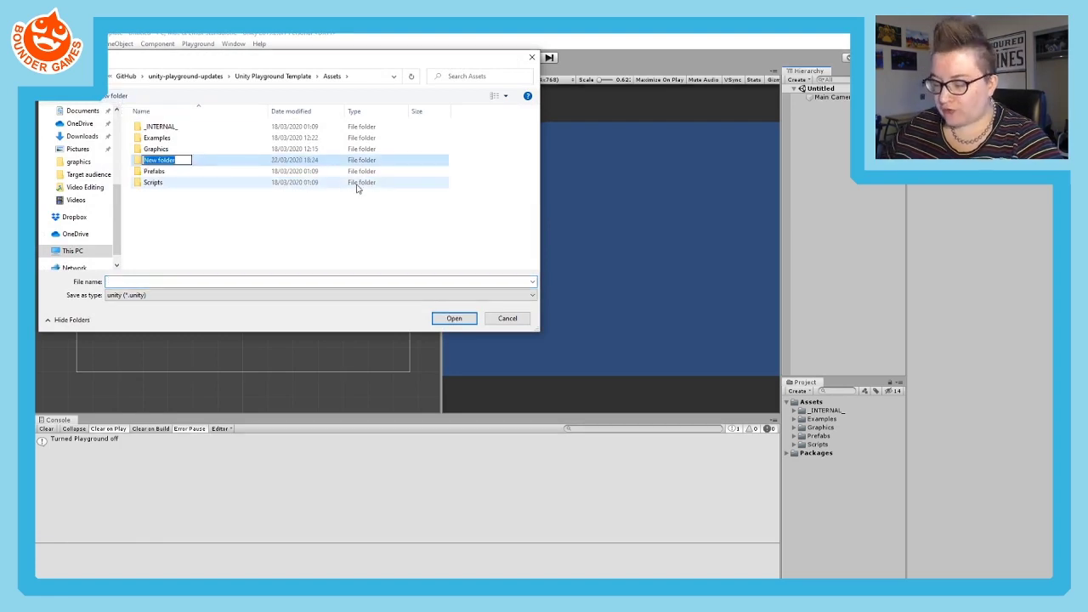
text(Scenes)
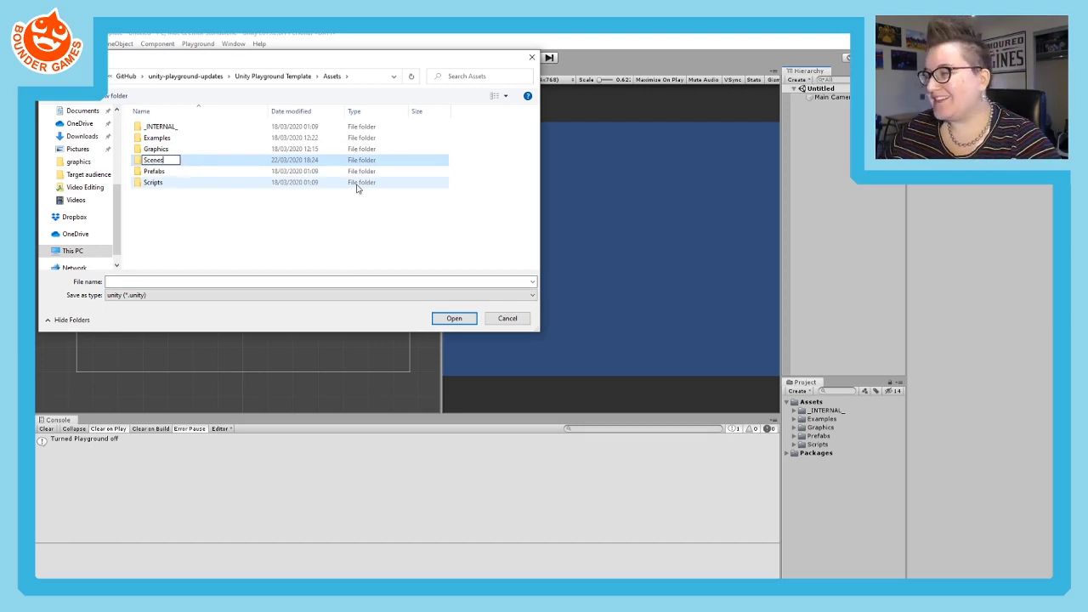
key(Return)
double_click(214, 174)
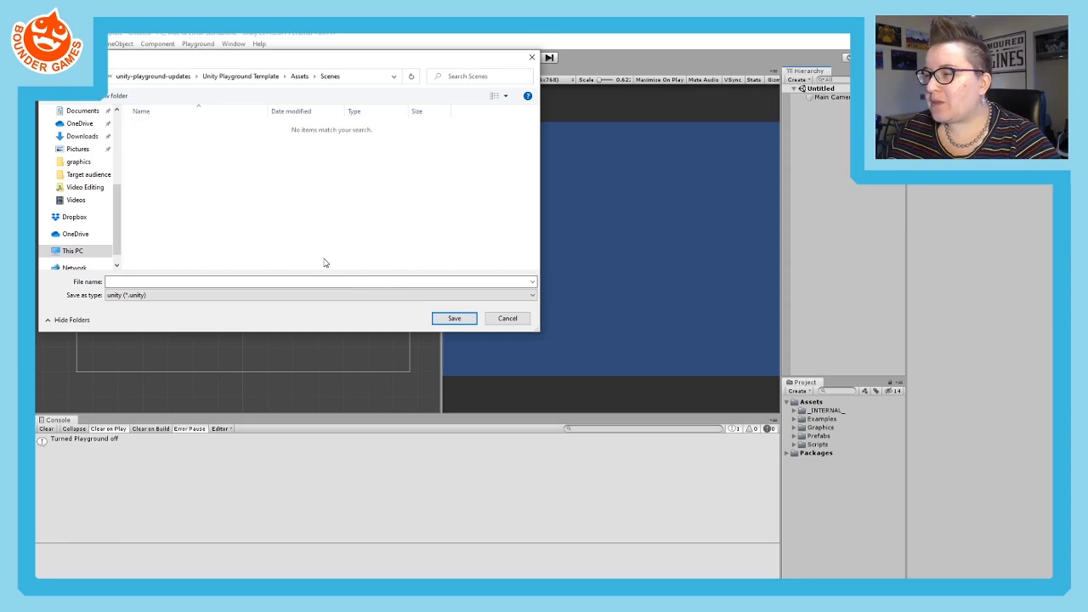
- Save the scene with the file name 'Level 1'
click(240, 281)
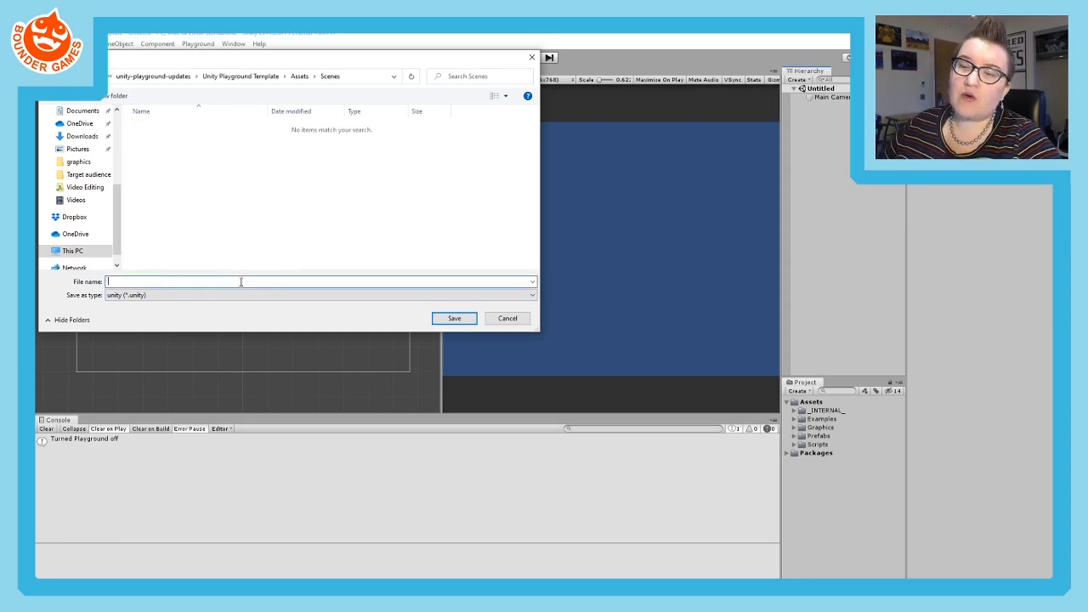
text(Level 1)
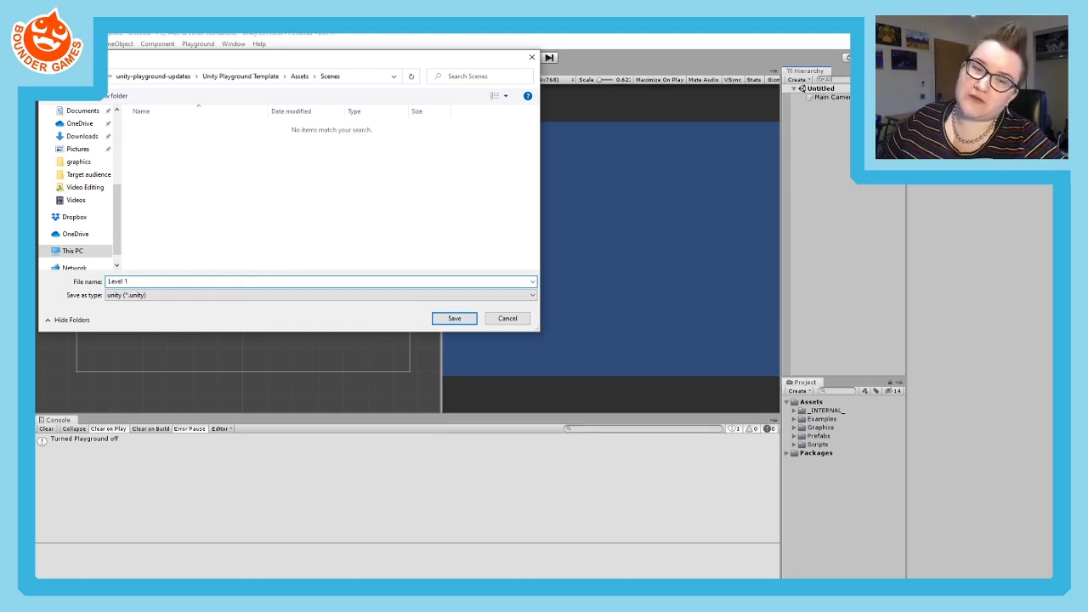
key(ctrl+a)
text(leGame)
text(A)
key(ctrl+a)
text(Level 1)
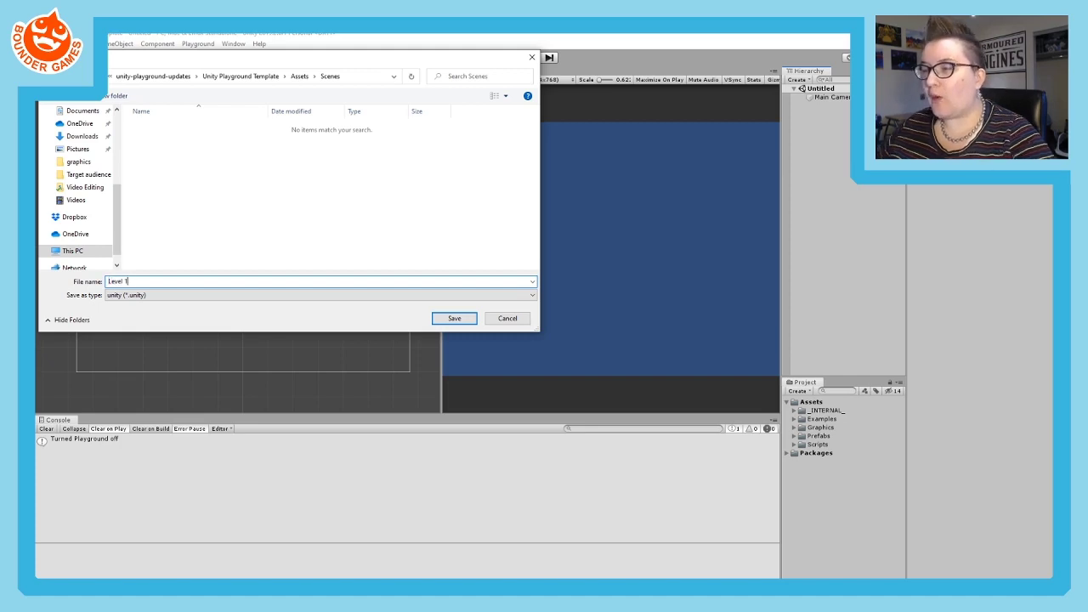
click(455, 319)
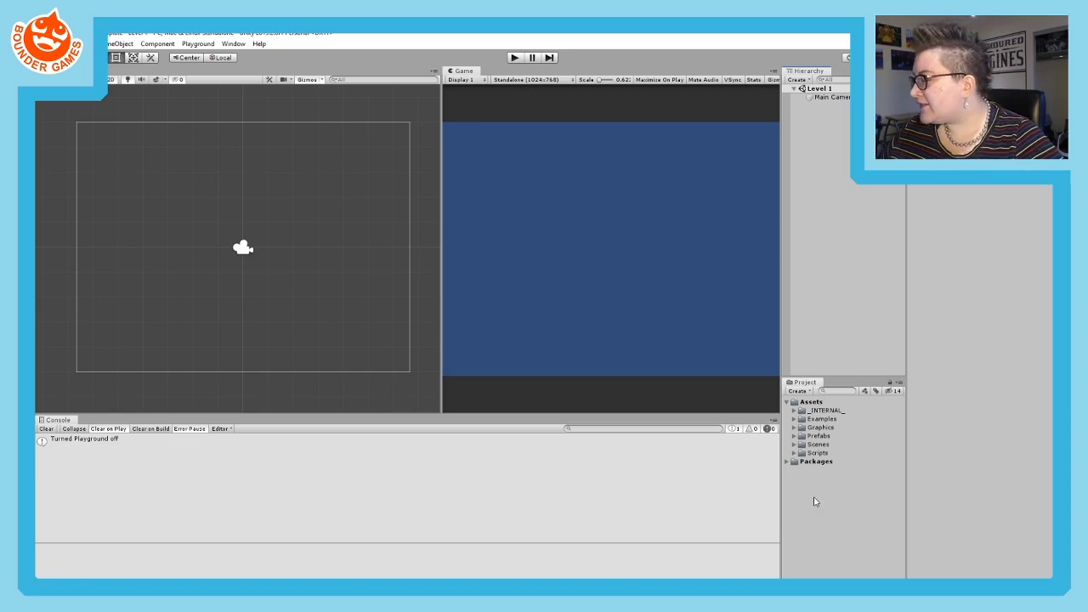
- Drag the desert Background sprite from Examples > graphics into the Scene view
click(793, 419)
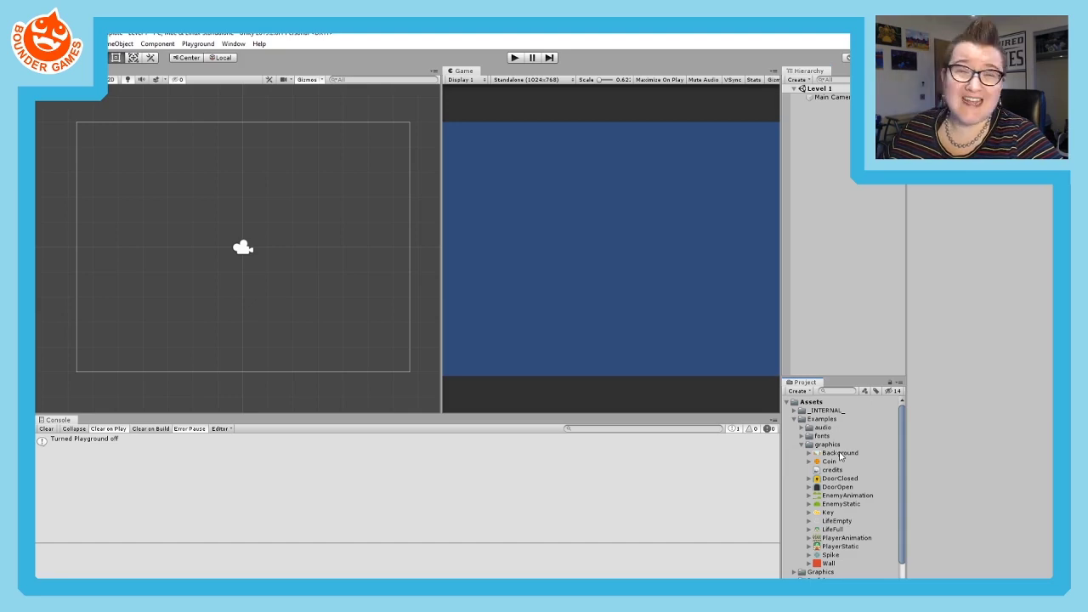
drag(840, 456, 252, 238)
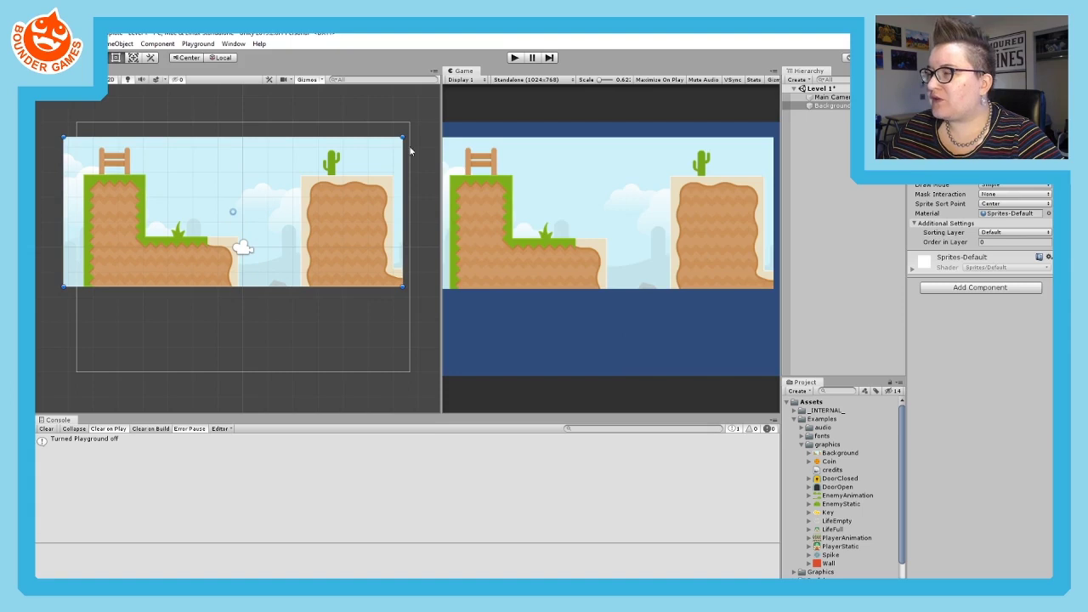
drag(404, 138, 447, 121)
key(ctrl+z)
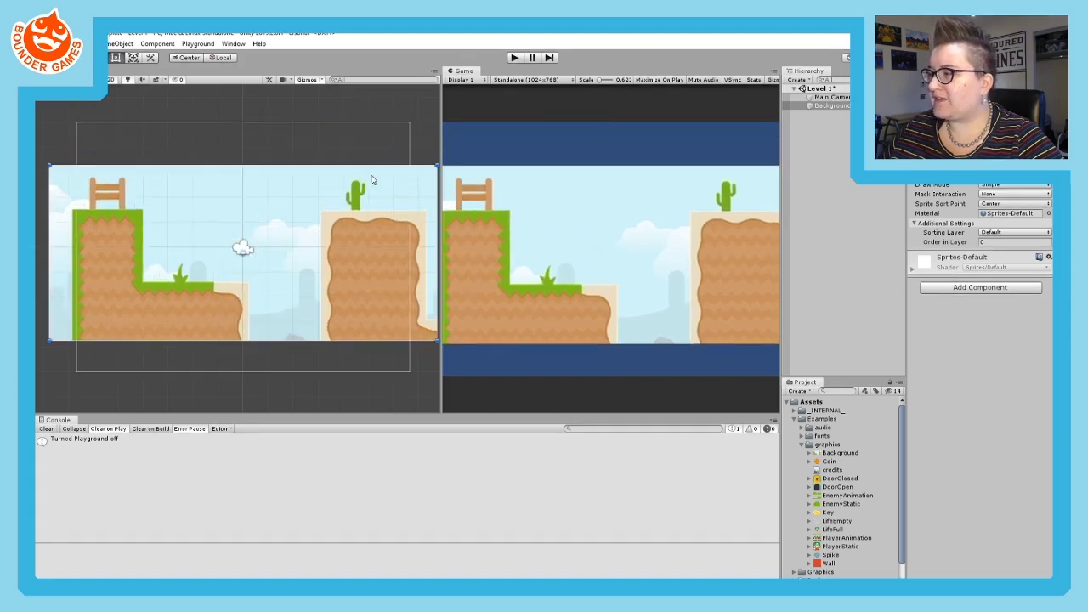
- Set the Game view to 16:9 and resize the background to fill the camera frame
click(520, 80)
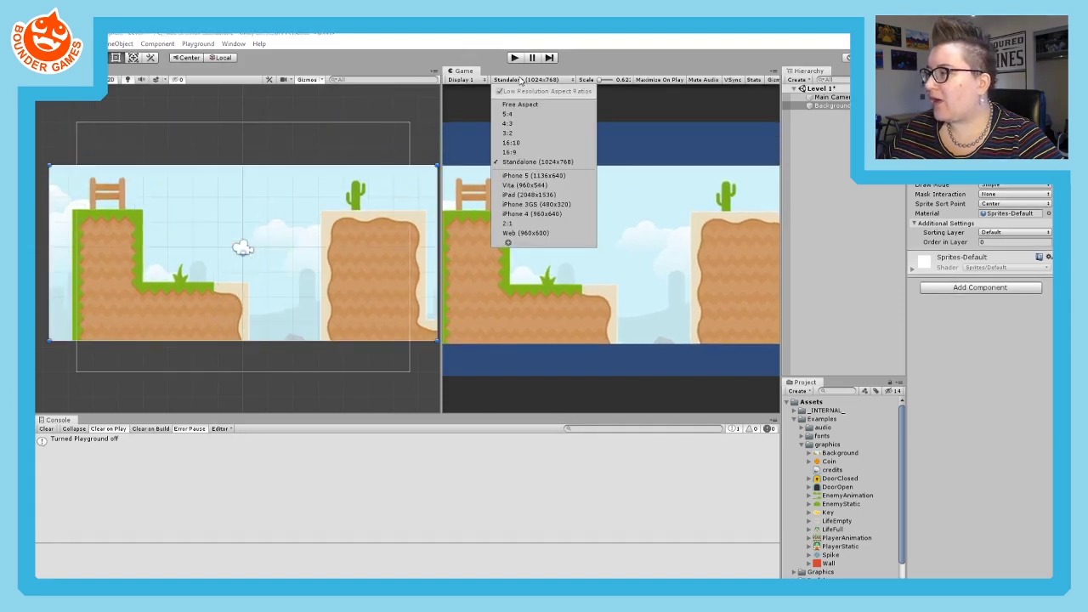
click(522, 152)
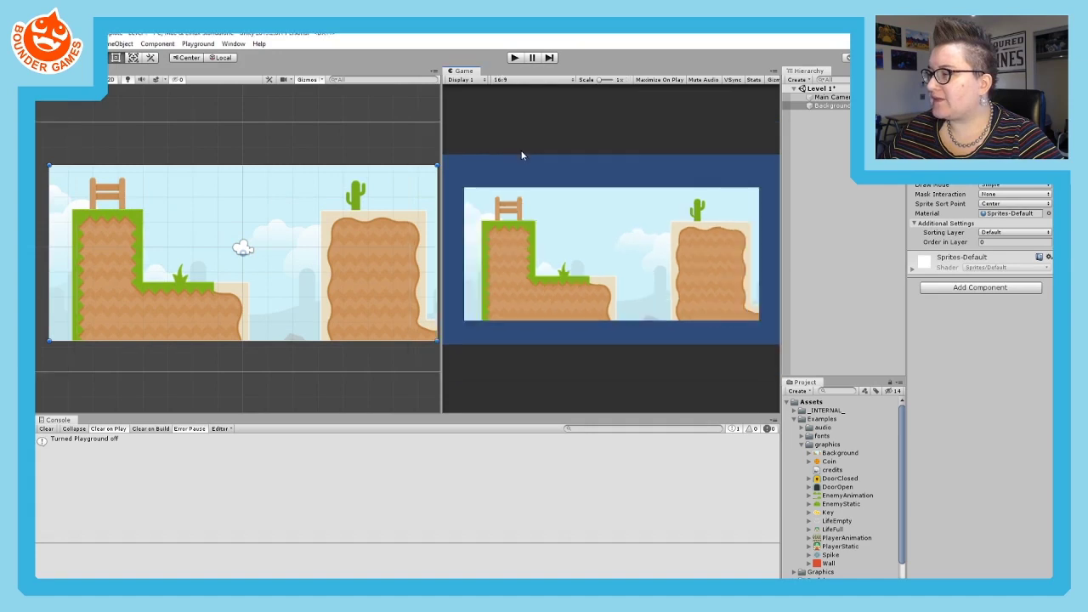
scroll(226, 233, down, 1)
scroll(226, 233, down, 1)
drag(101, 185, 40, 104)
drag(375, 306, 420, 339)
drag(421, 105, 398, 141)
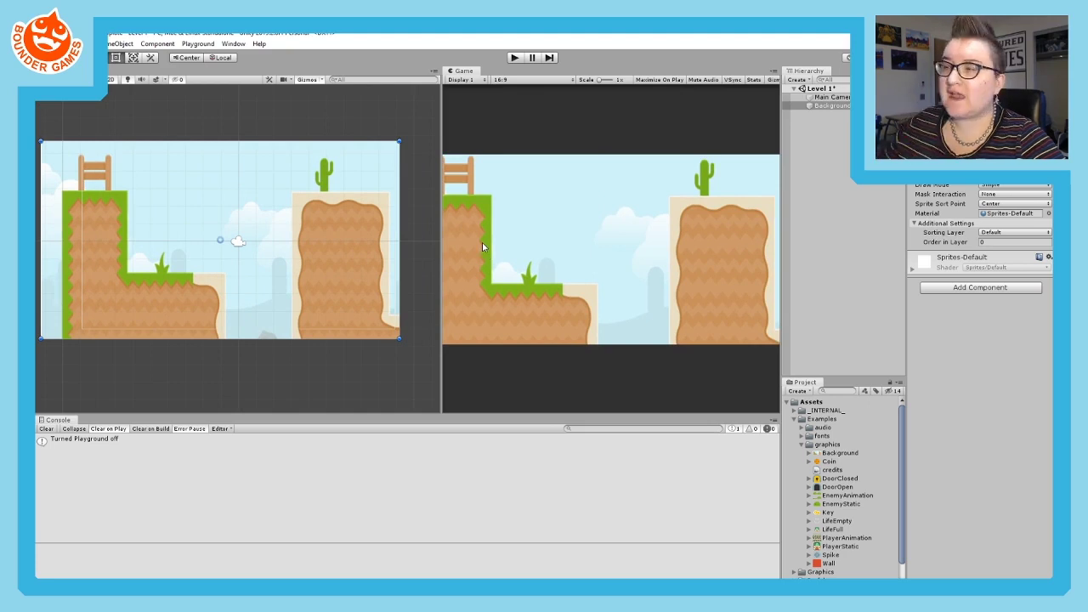
drag(40, 137, 73, 145)
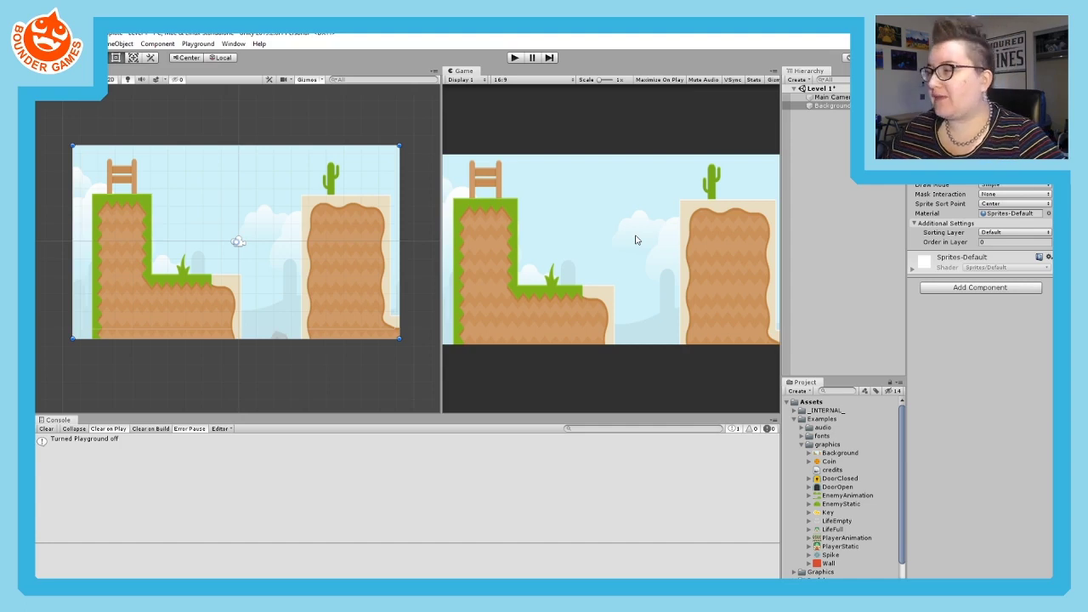
mouse_move(399, 147)
mouse_down()
mouse_move(366, 181)
mouse_move(389, 146)
mouse_move(405, 145)
mouse_up()
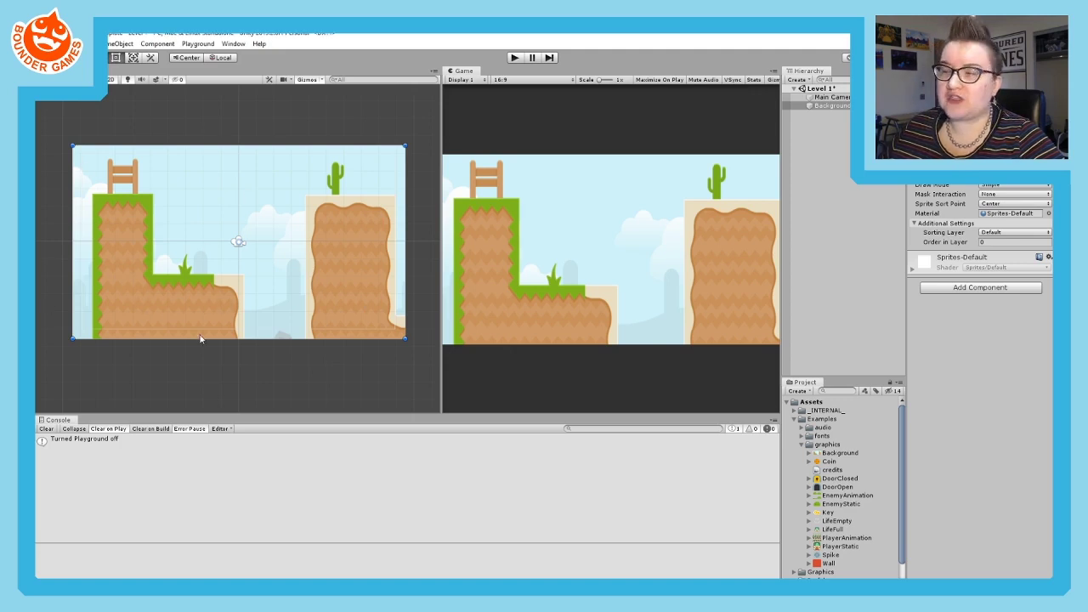
click(283, 365)
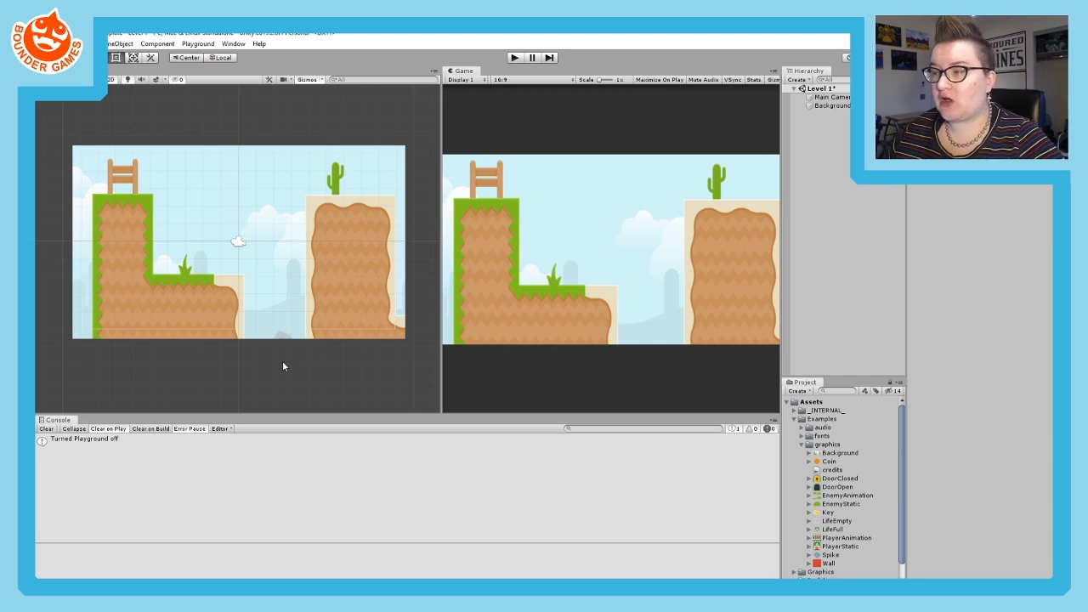
- Create a new empty GameObject in the scene
click(158, 43)
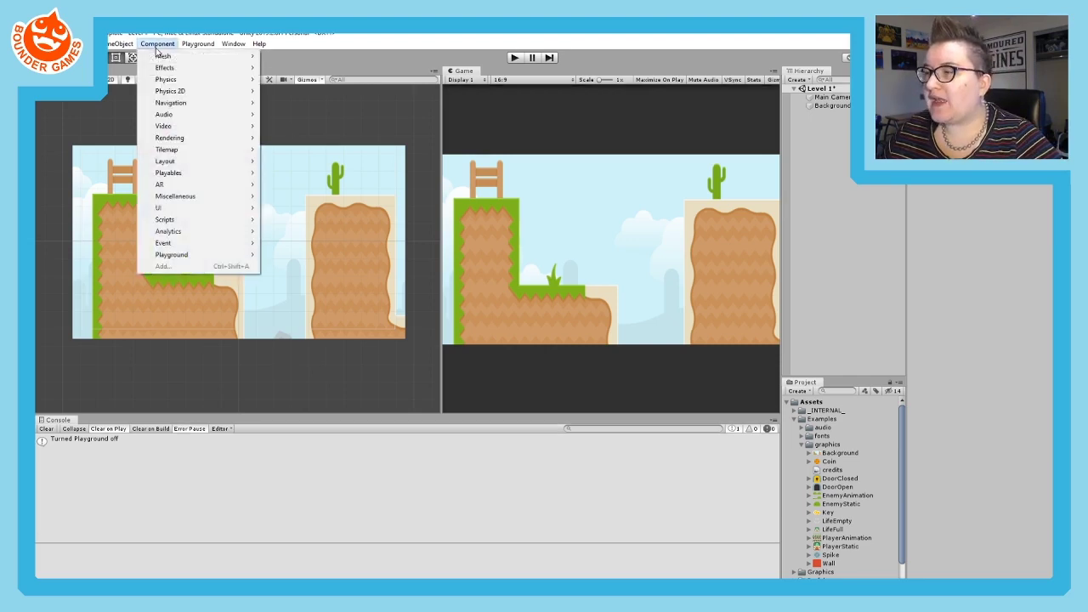
mouse_move(120, 43)
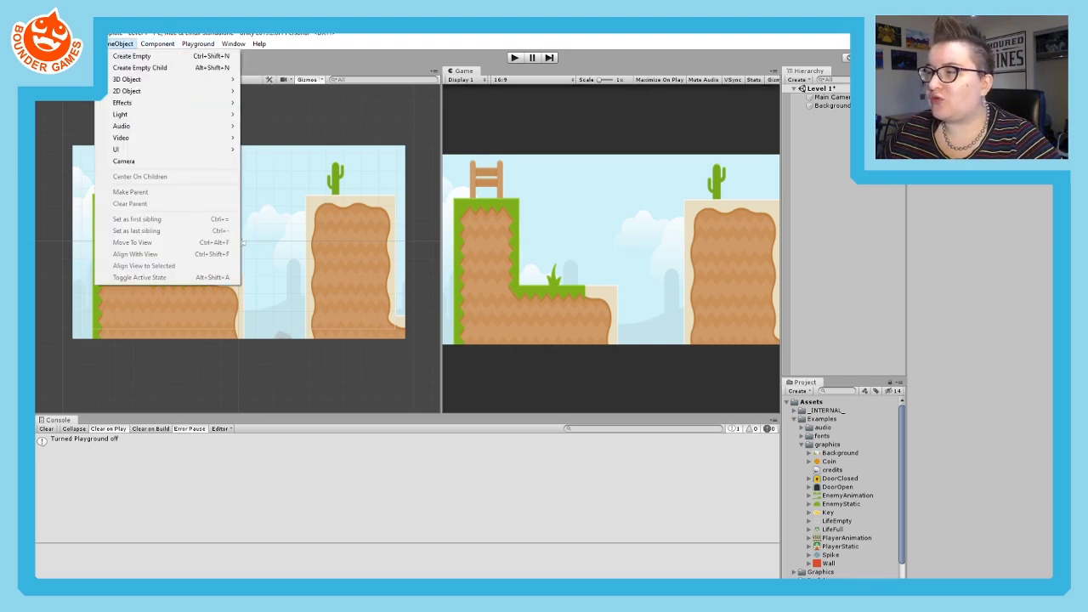
click(127, 55)
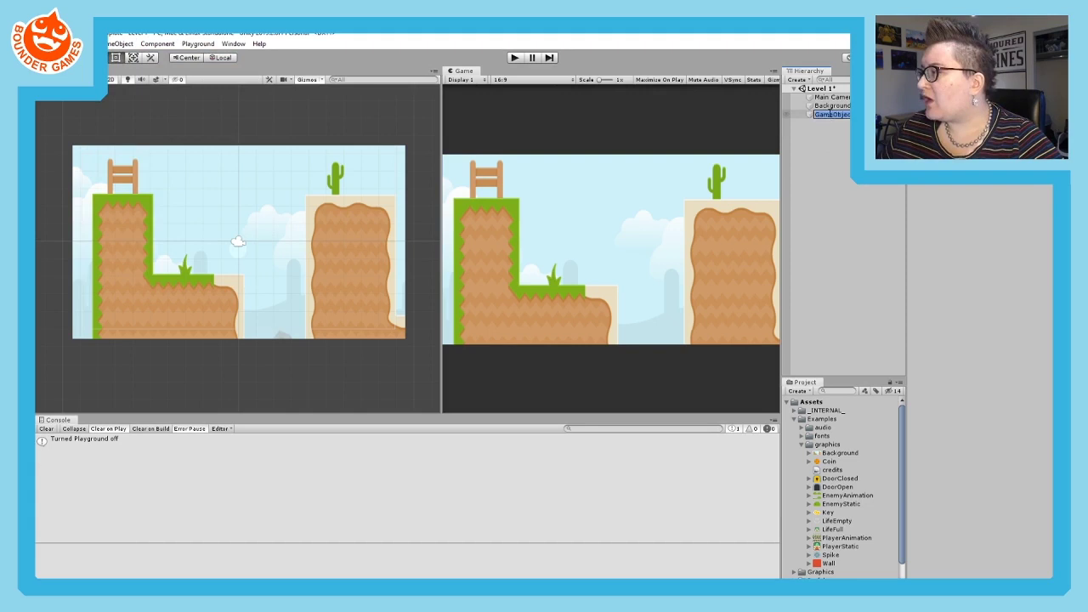
- Rename the new empty GameObject to 'Background'
click(822, 105)
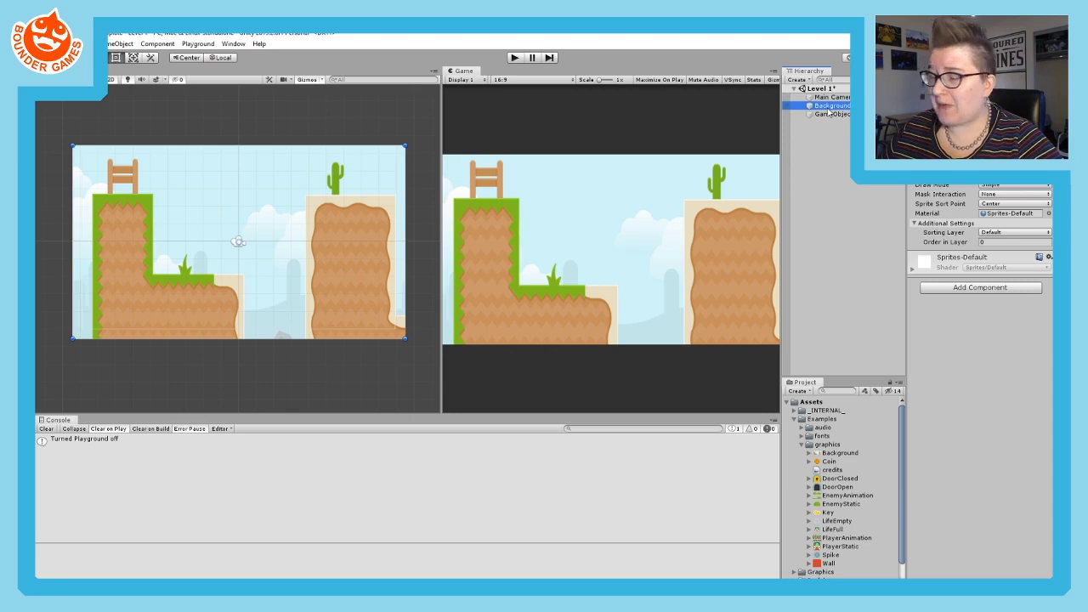
click(828, 114)
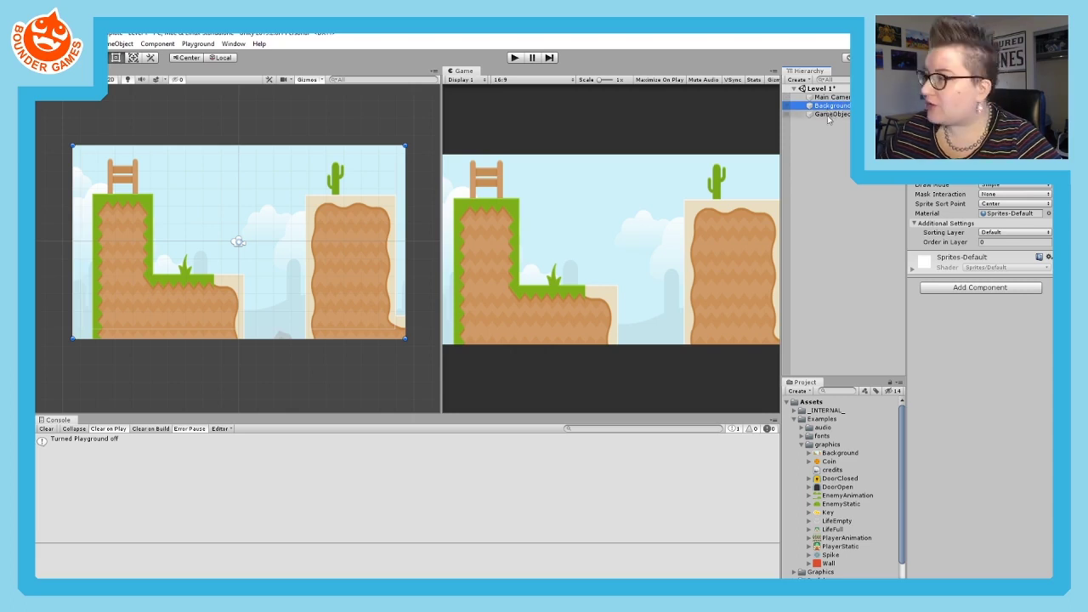
click(837, 114)
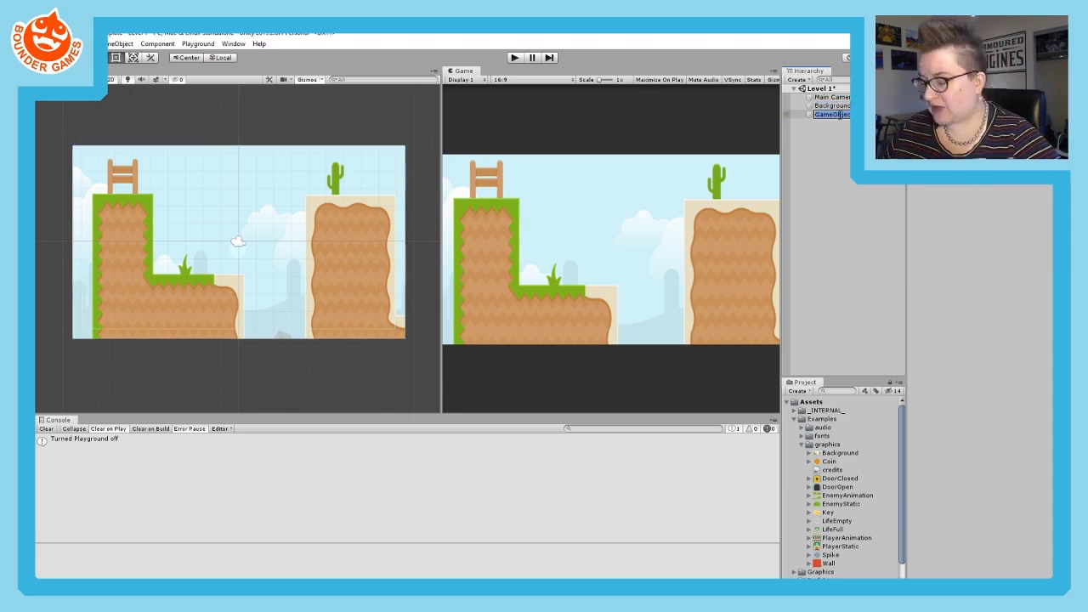
text(Back)
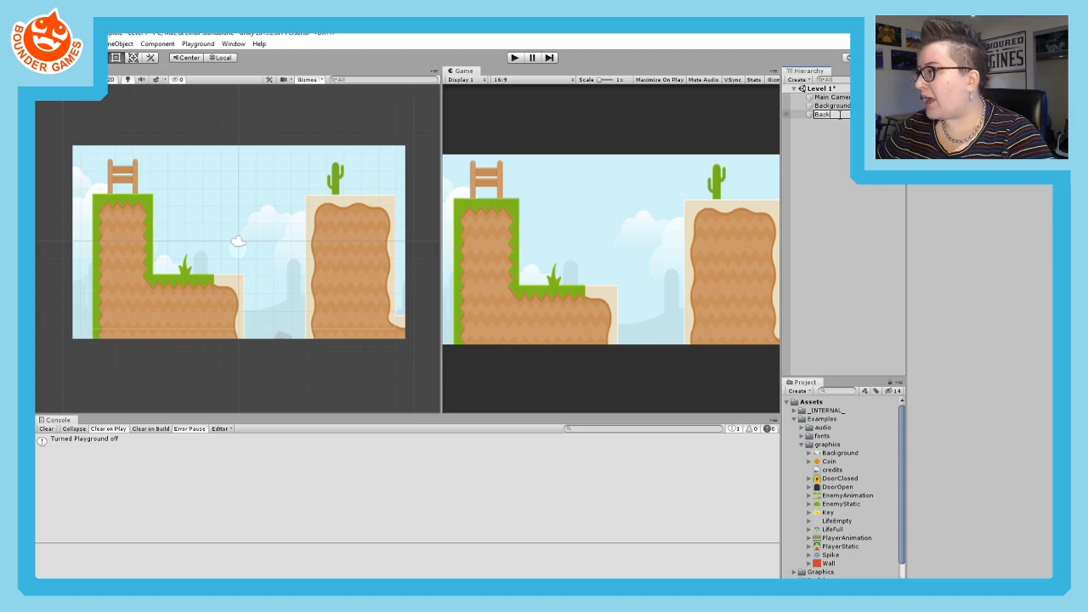
text(ground)
key(Return)
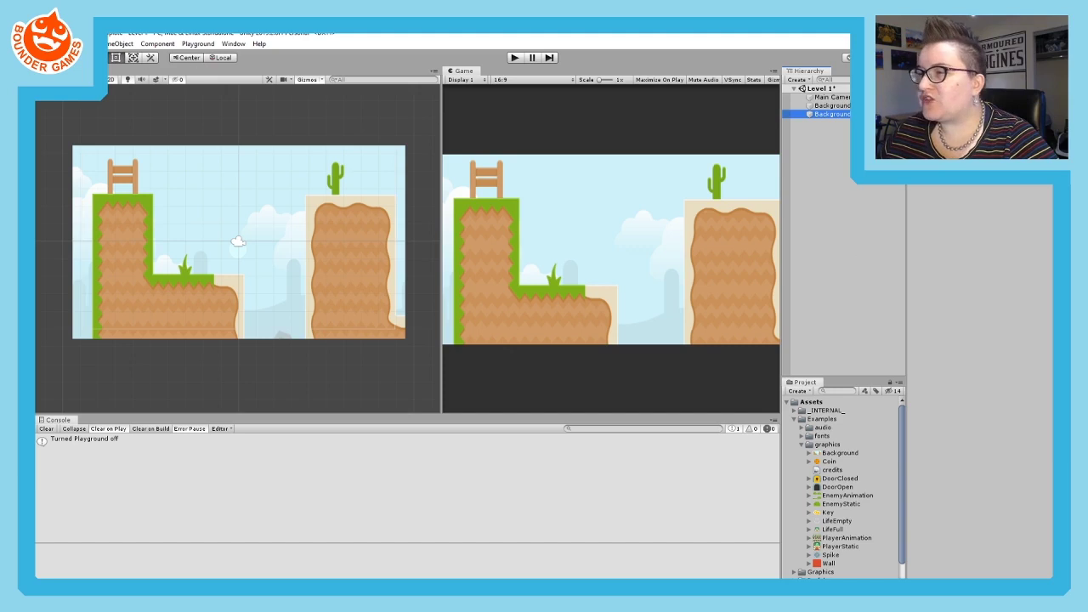
- Drag the empty Background object onto the tall left platform and open Add Component
key(w)
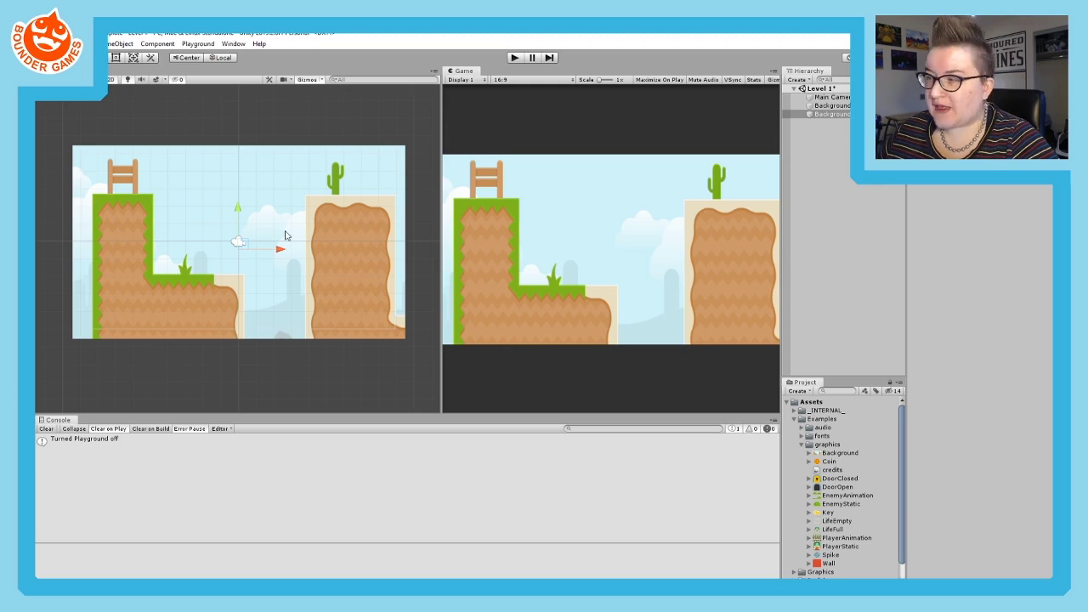
drag(240, 243, 128, 237)
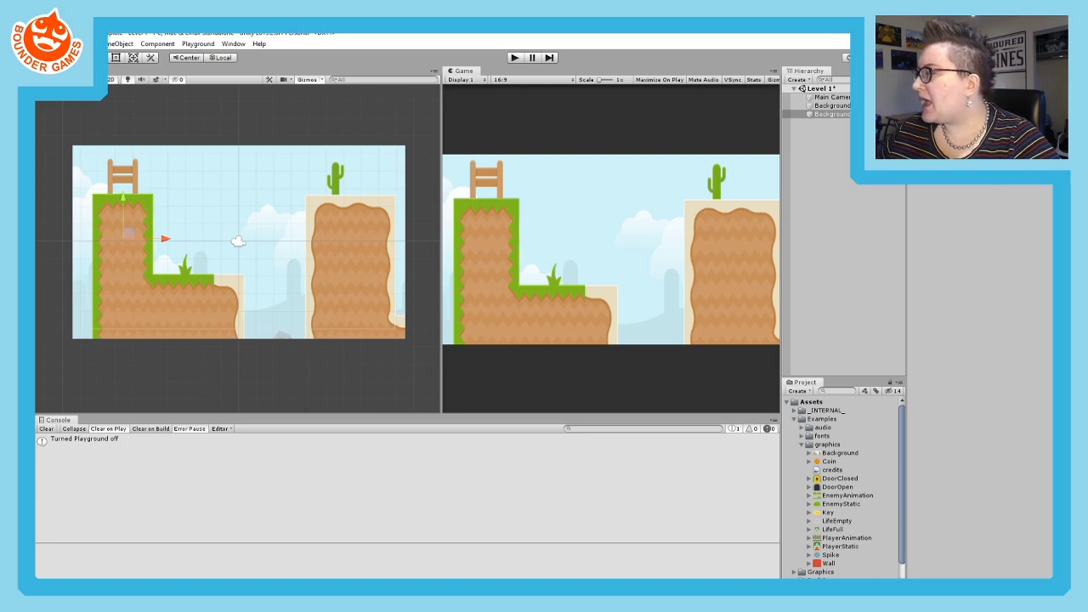
key(ctrl+shift+a)
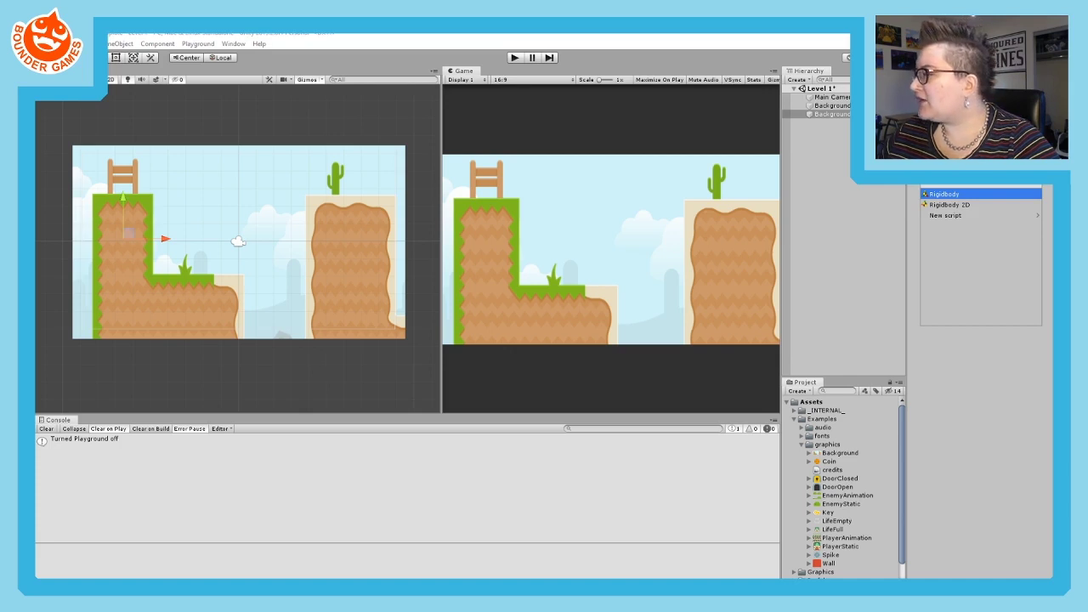
- Search 'collider' and add a Box Collider 2D to the object
text(collider)
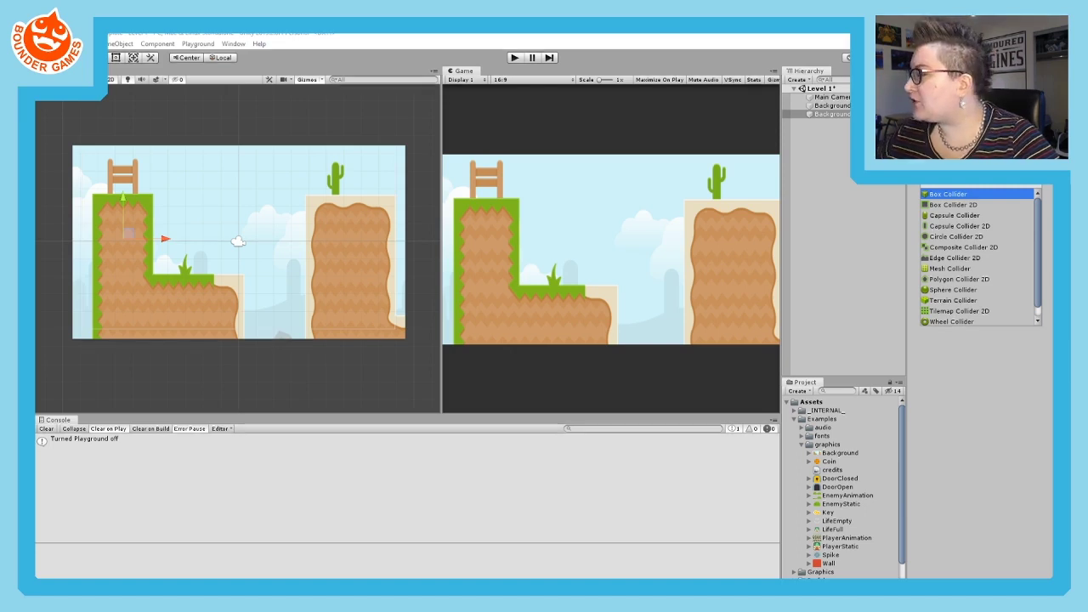
click(954, 205)
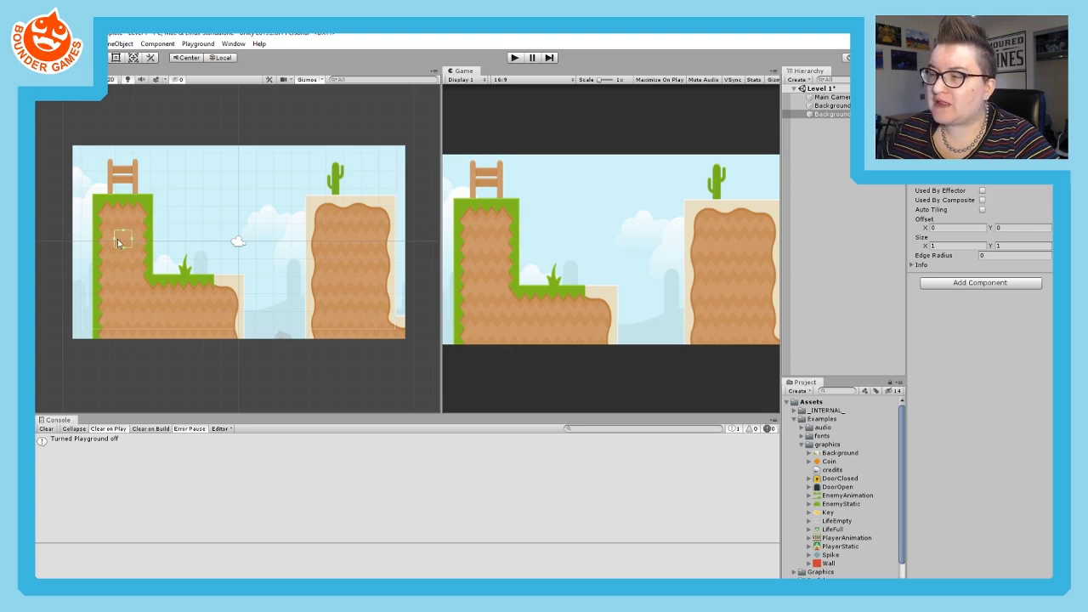
- Stretch the box collider to about 3.39 by 4.51, covering the left platform's pillar
drag(114, 239, 120, 277)
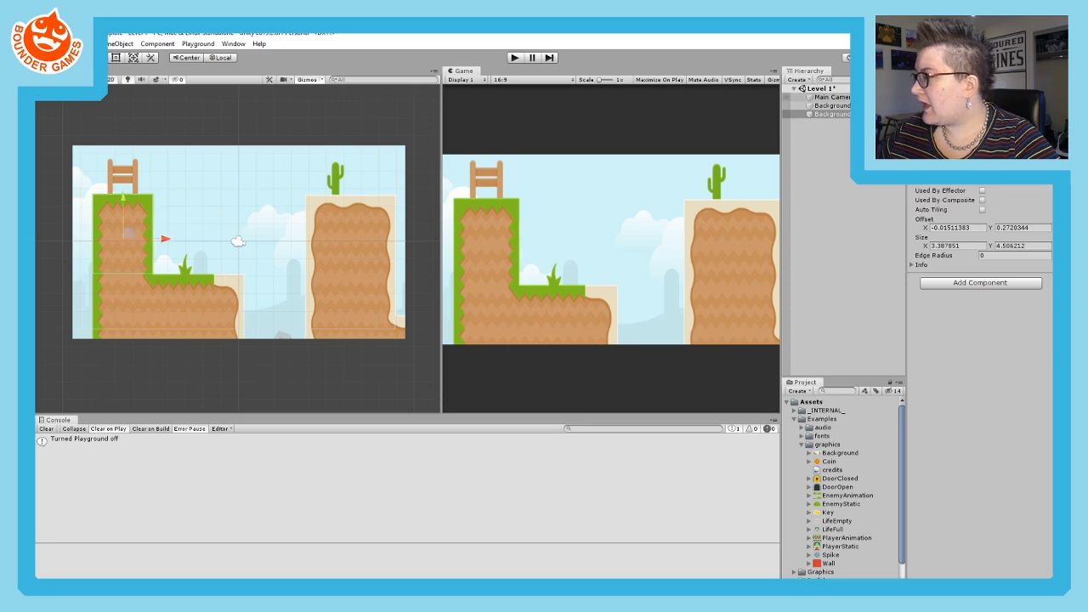
click(831, 114)
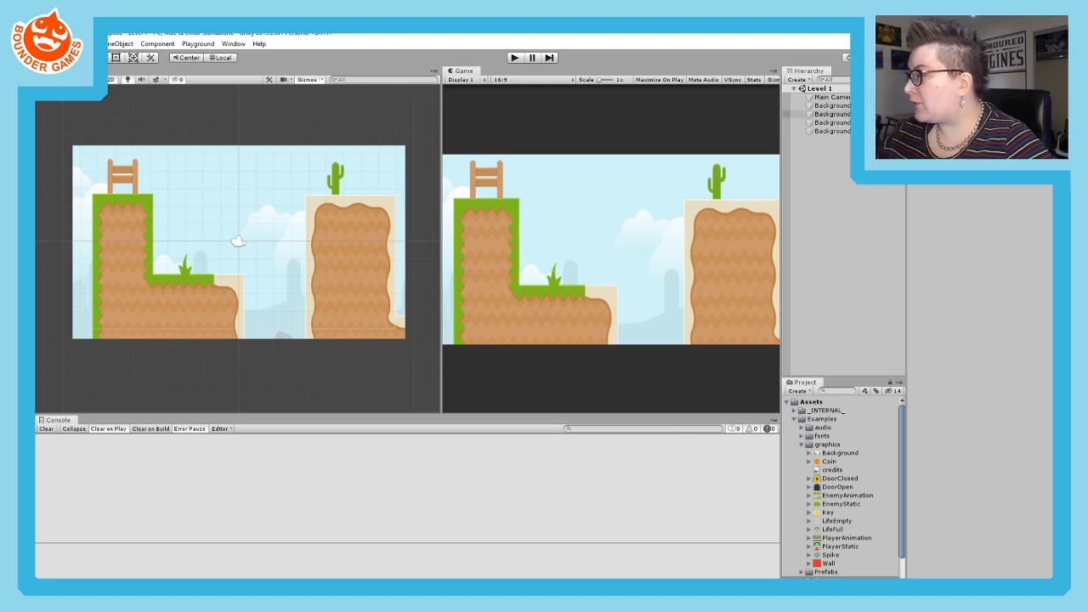
- Step through the left, middle and right platform collider objects to review them
click(831, 113)
key(Down)
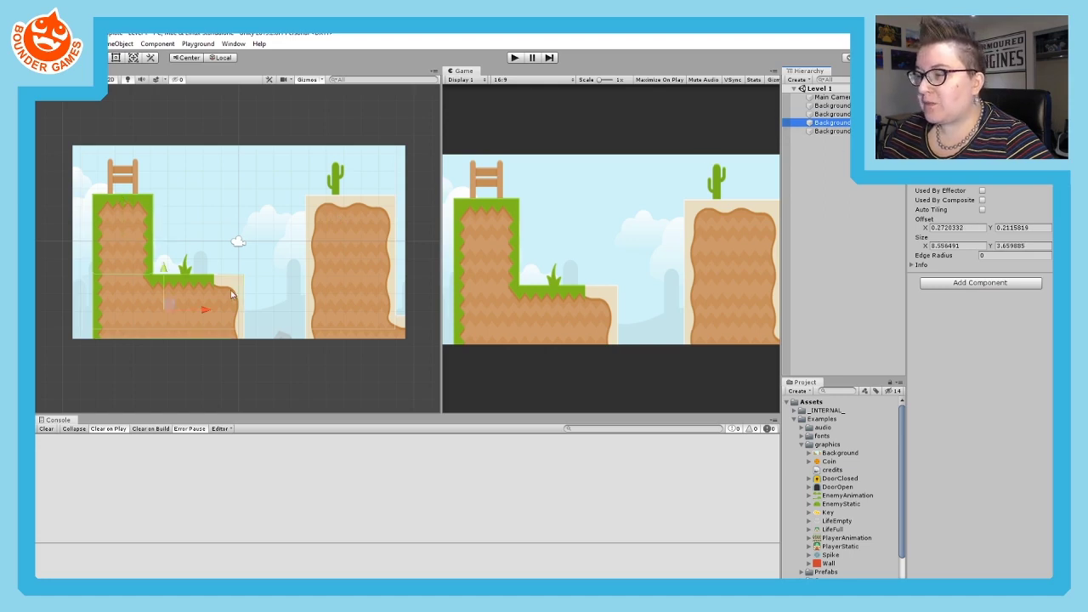
key(Down)
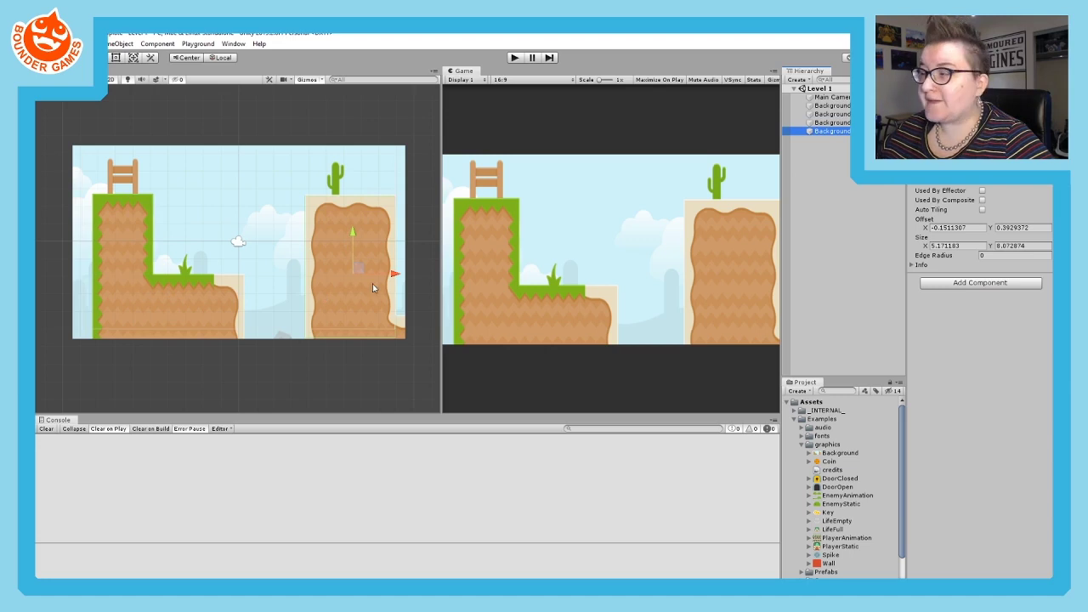
key(Up)
key(Down)
key(Up)
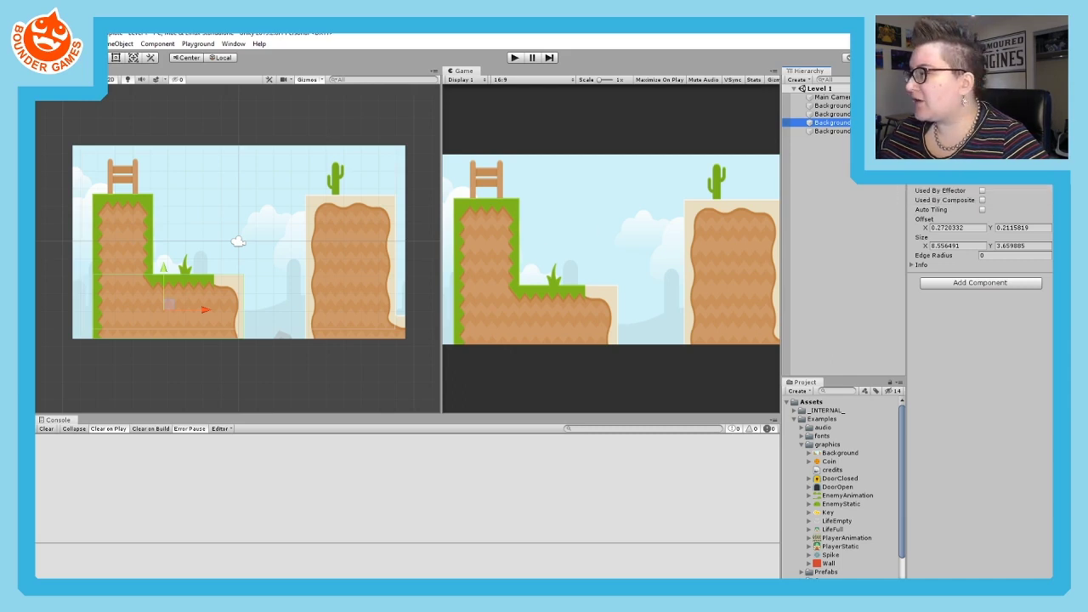
- Undo an accidental downward move of the Background sprite
click(837, 105)
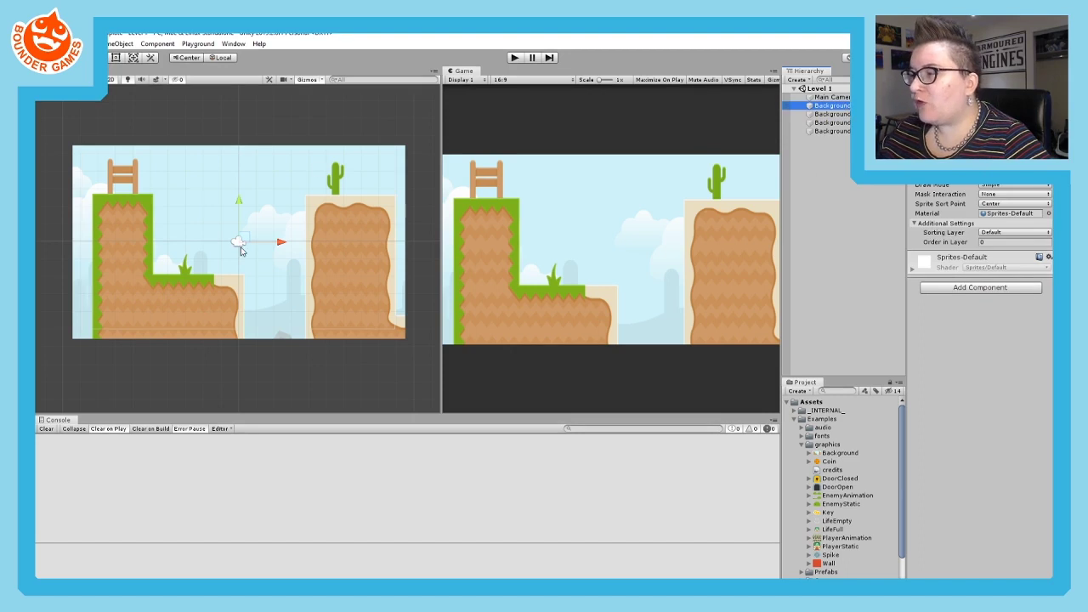
drag(242, 242, 229, 323)
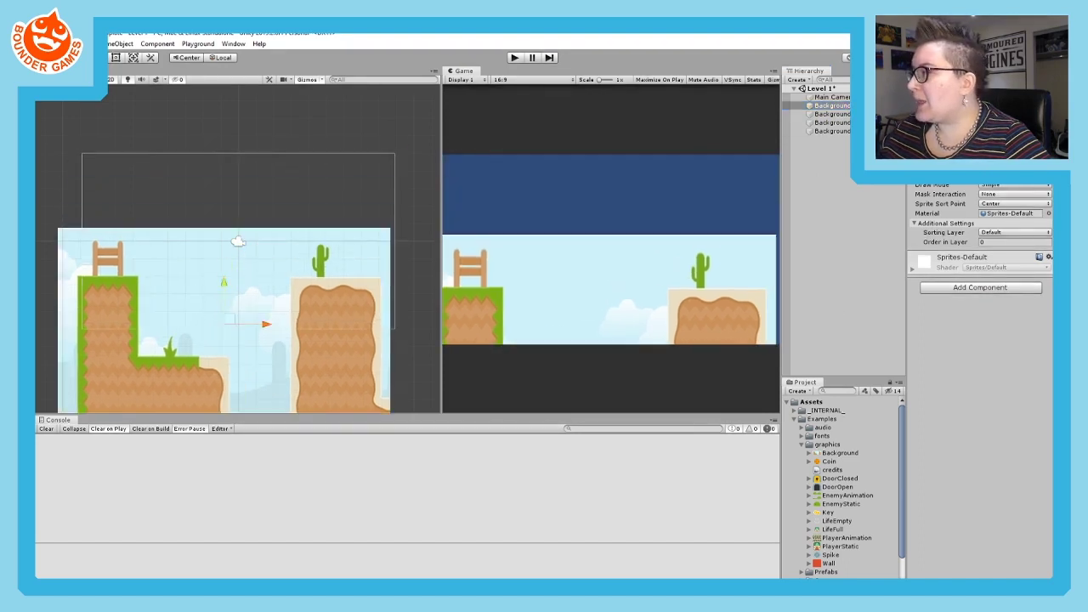
click(837, 114)
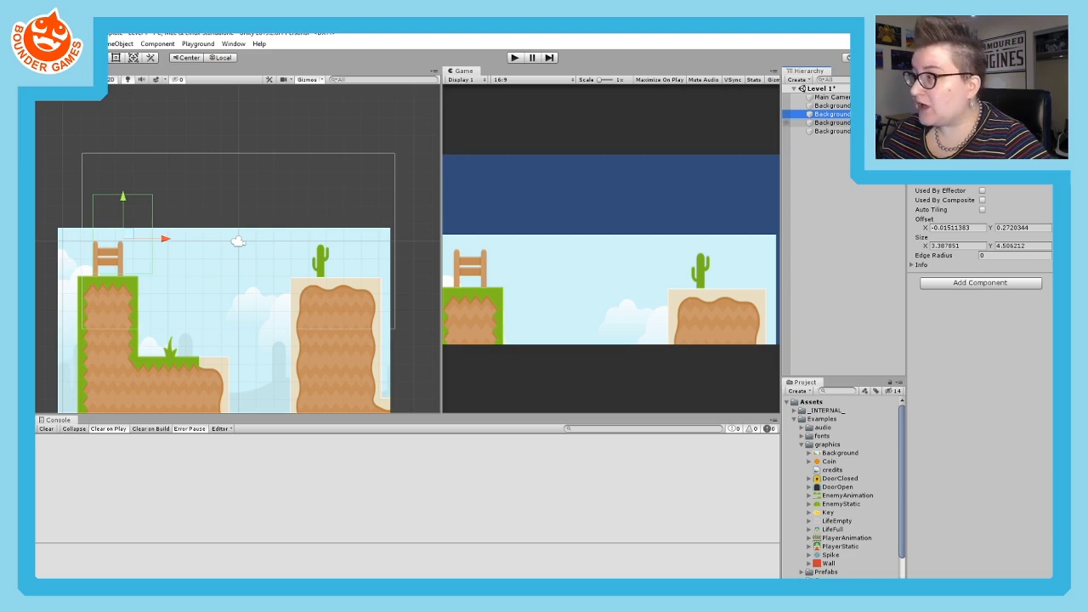
key(ctrl+z)
key(ctrl+z)
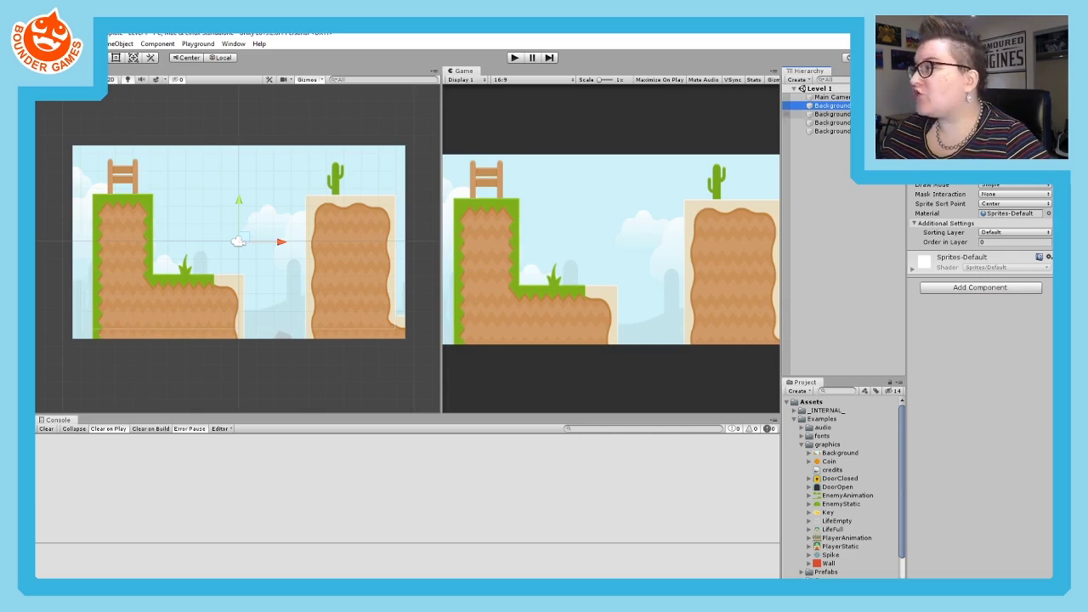
- Select all three platform collider objects together in the Hierarchy
key(Down)
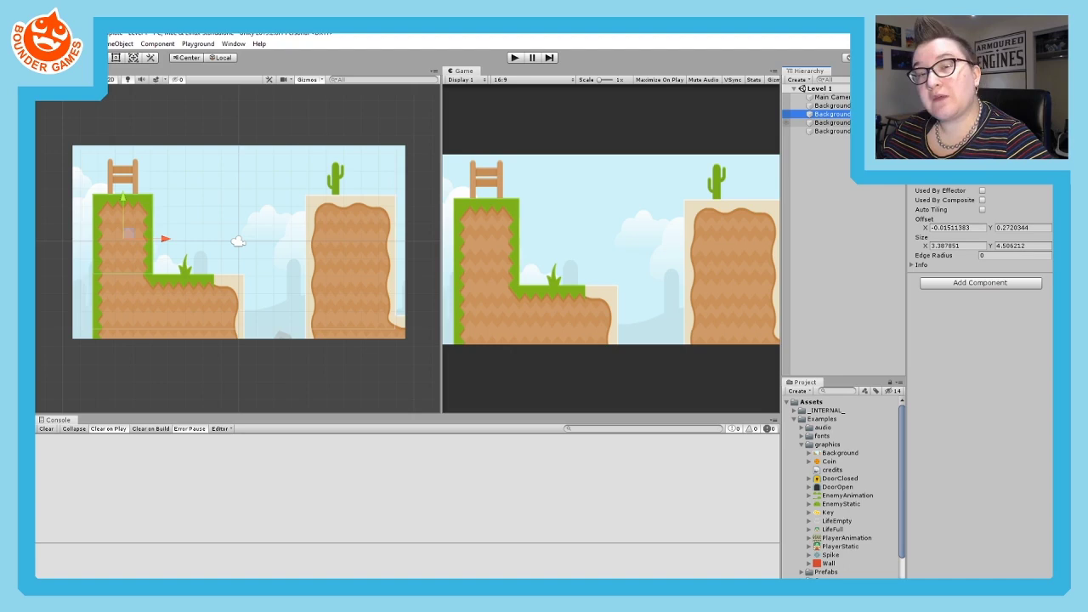
key(Down)
key(Down)
key(Up)
key(Up)
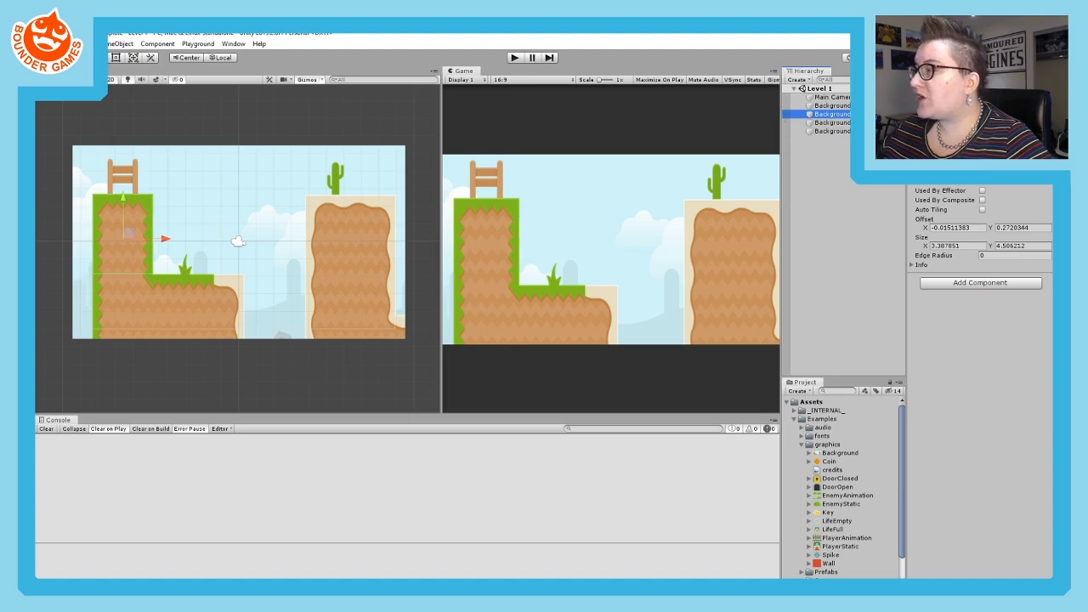
shift+click(842, 131)
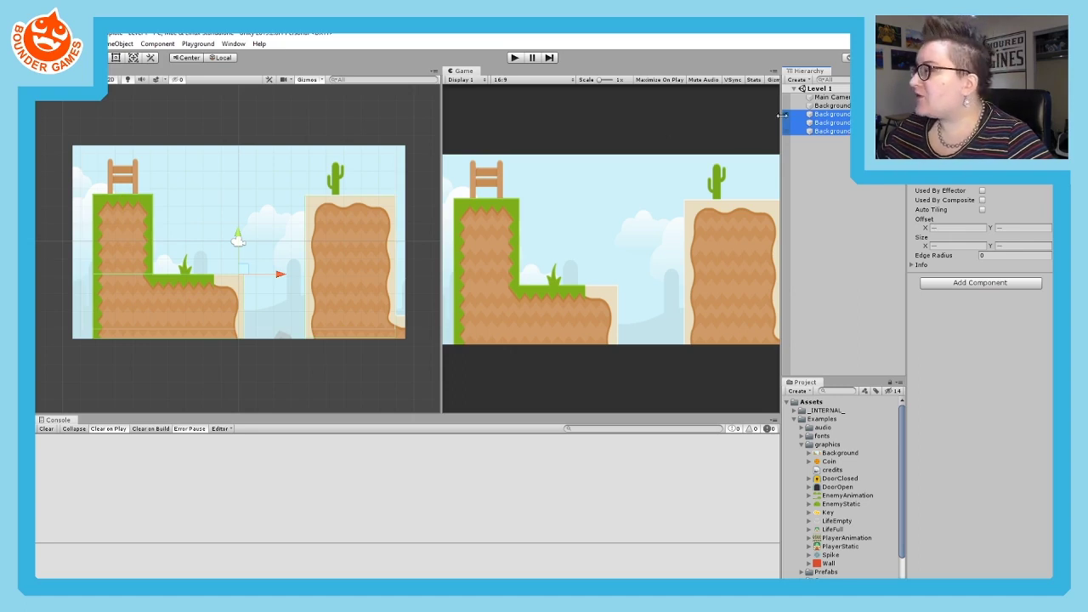
- Nest the three colliders under the Background sprite, test moving the group, then undo the move
drag(847, 117, 835, 111)
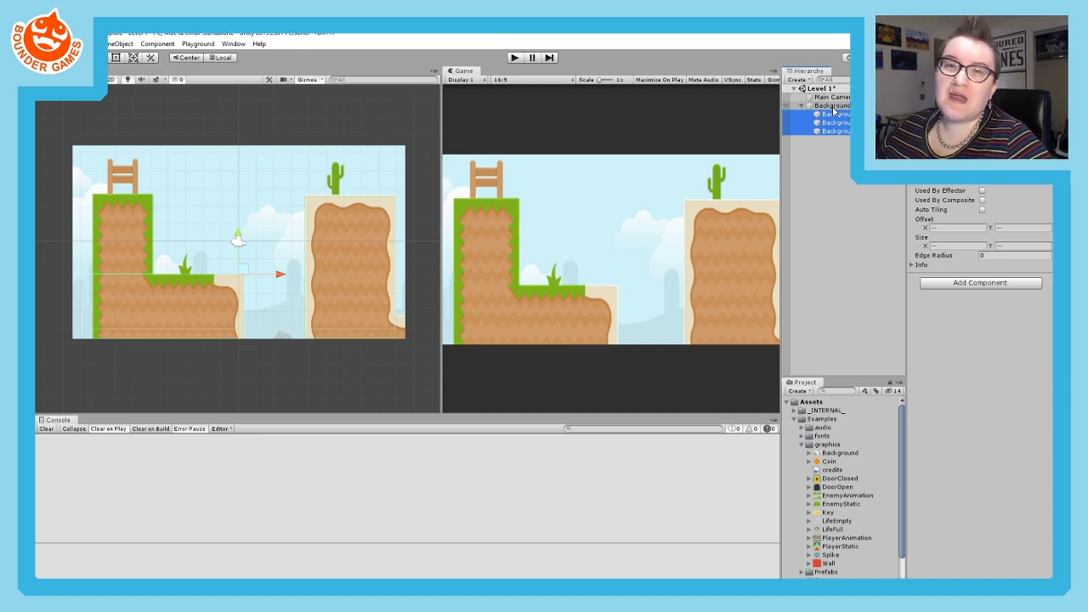
click(832, 105)
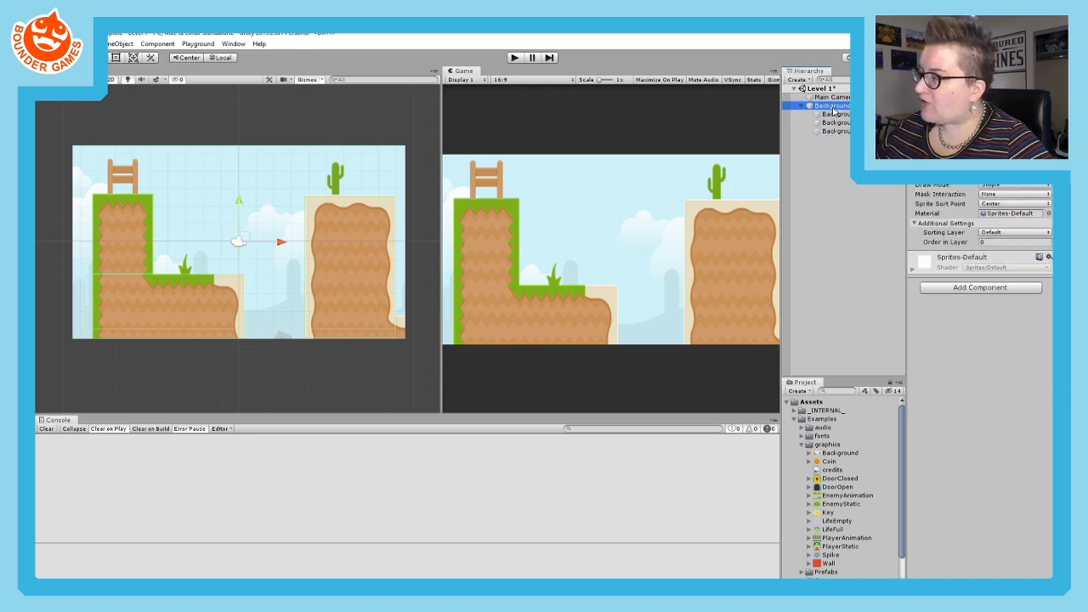
drag(243, 239, 219, 315)
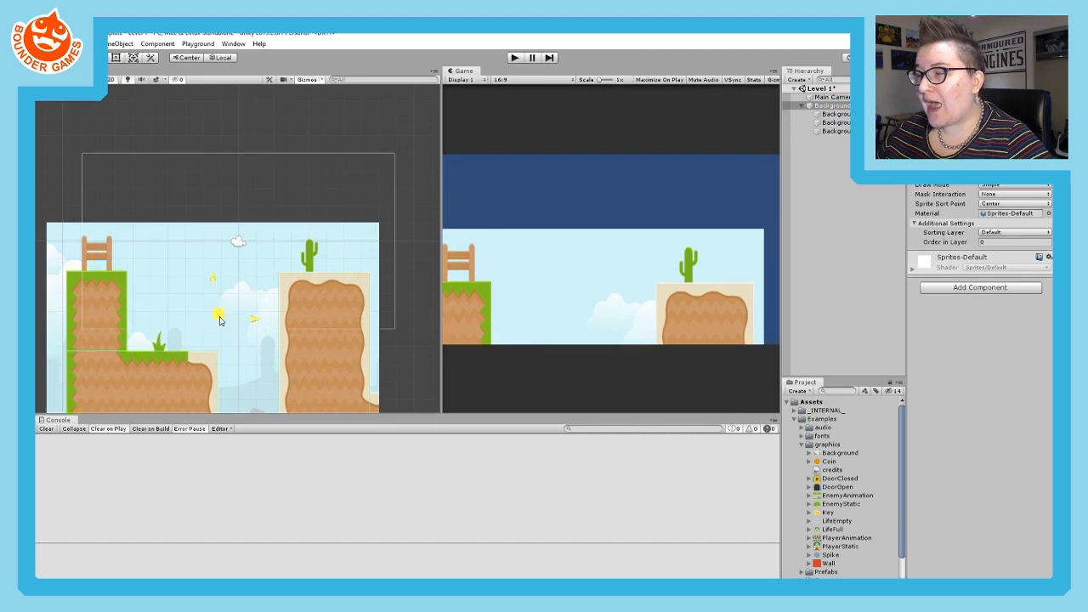
click(833, 114)
click(832, 131)
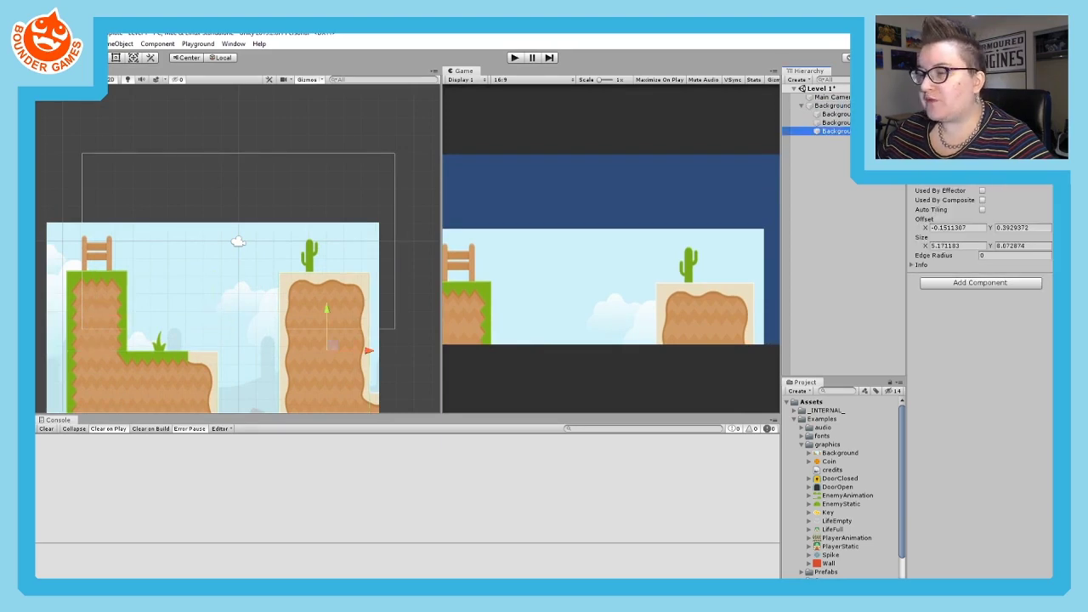
click(833, 123)
click(833, 114)
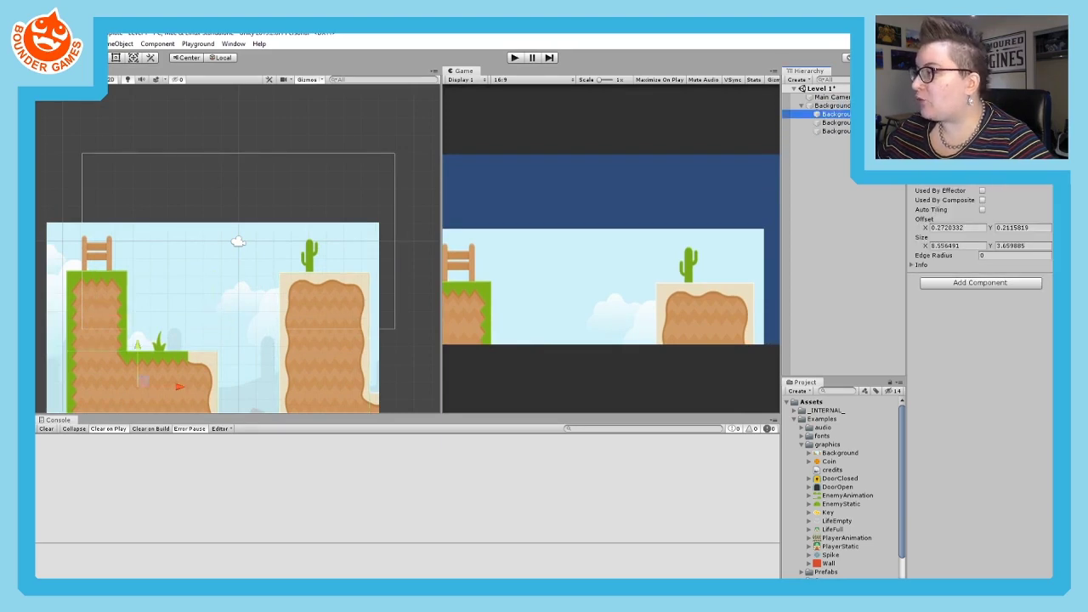
key(Down)
key(Down)
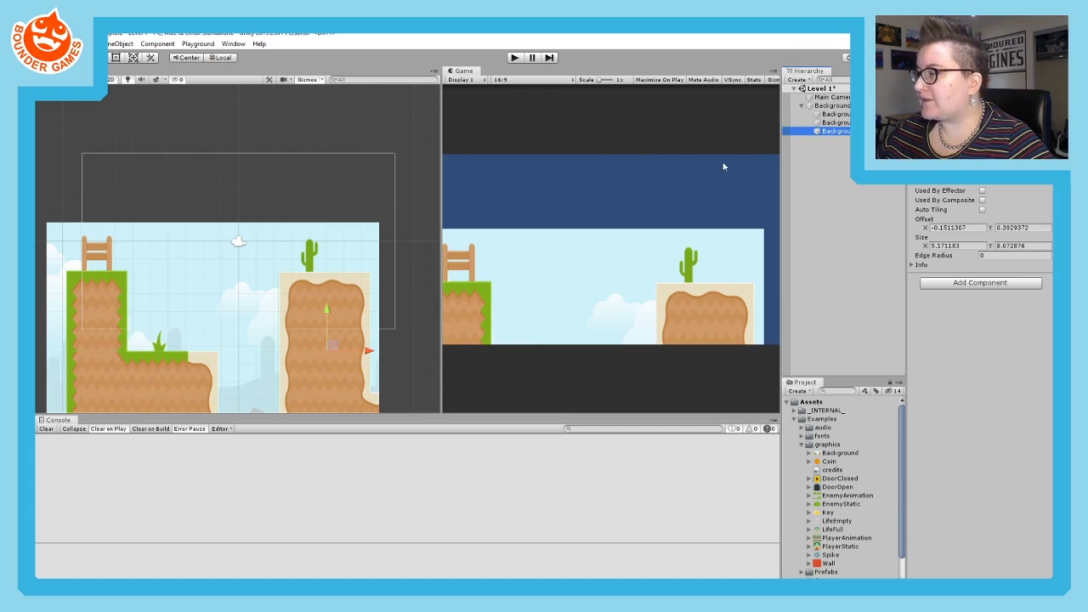
key(Up)
key(Up)
key(Up)
key(ctrl+z)
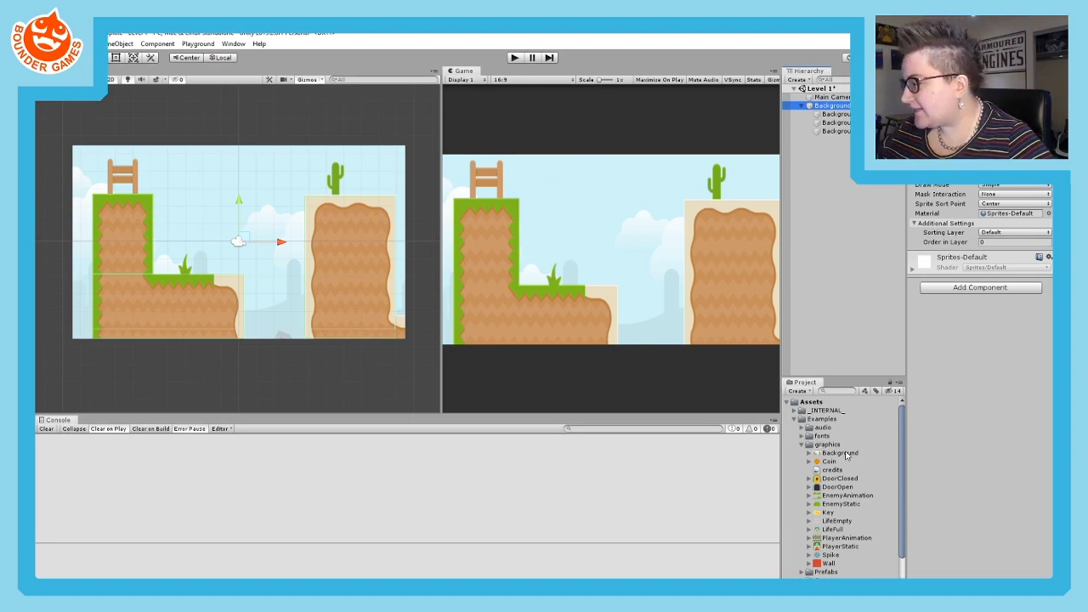
- Expand the examples Prefabs folder in the Project panel to reveal the Player prefab
scroll(881, 474, down, 2)
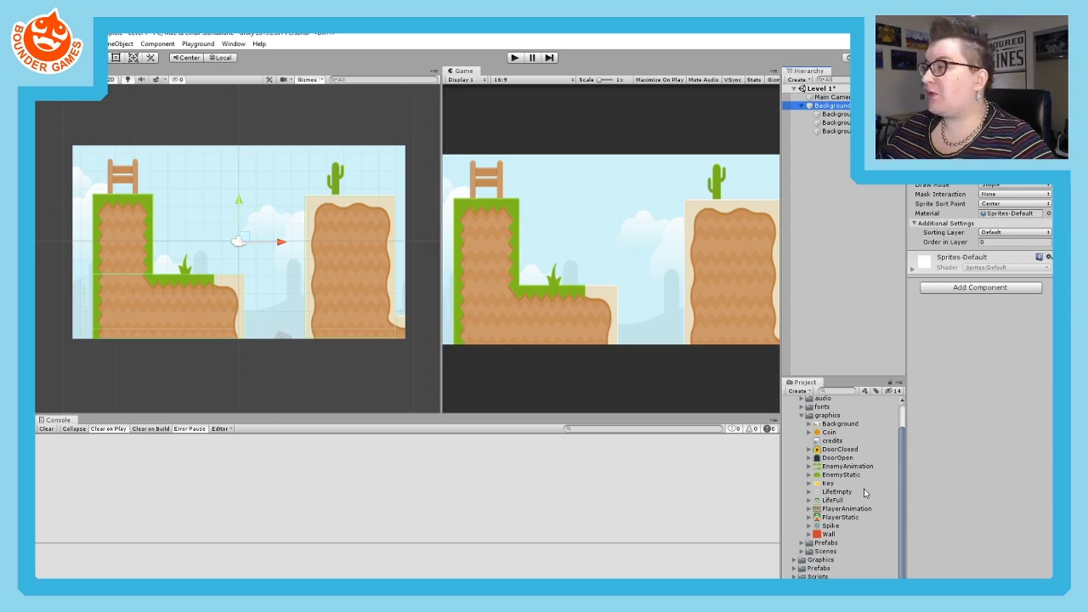
click(802, 543)
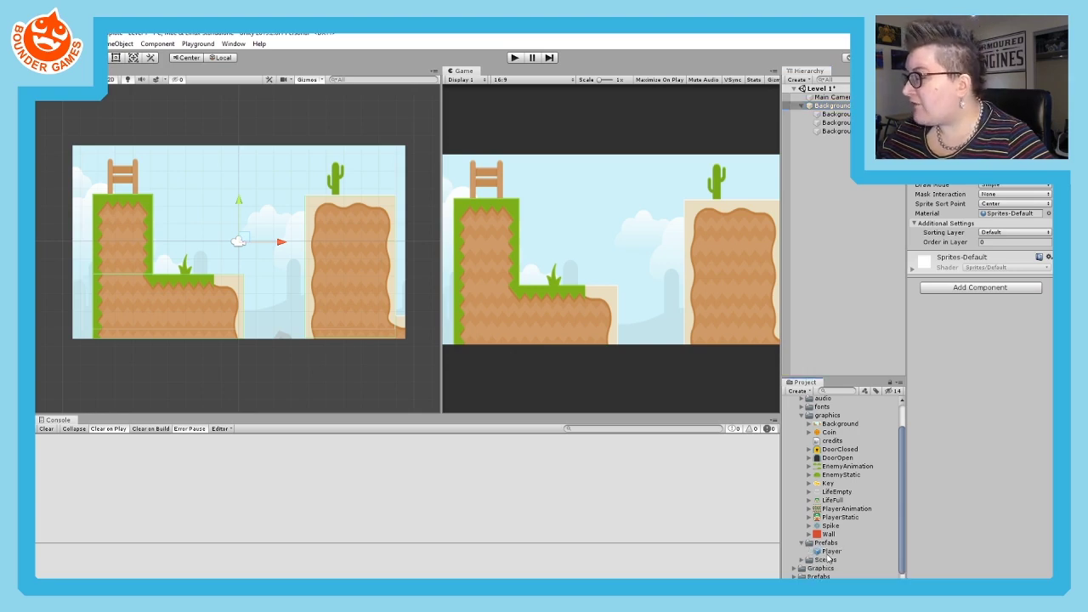